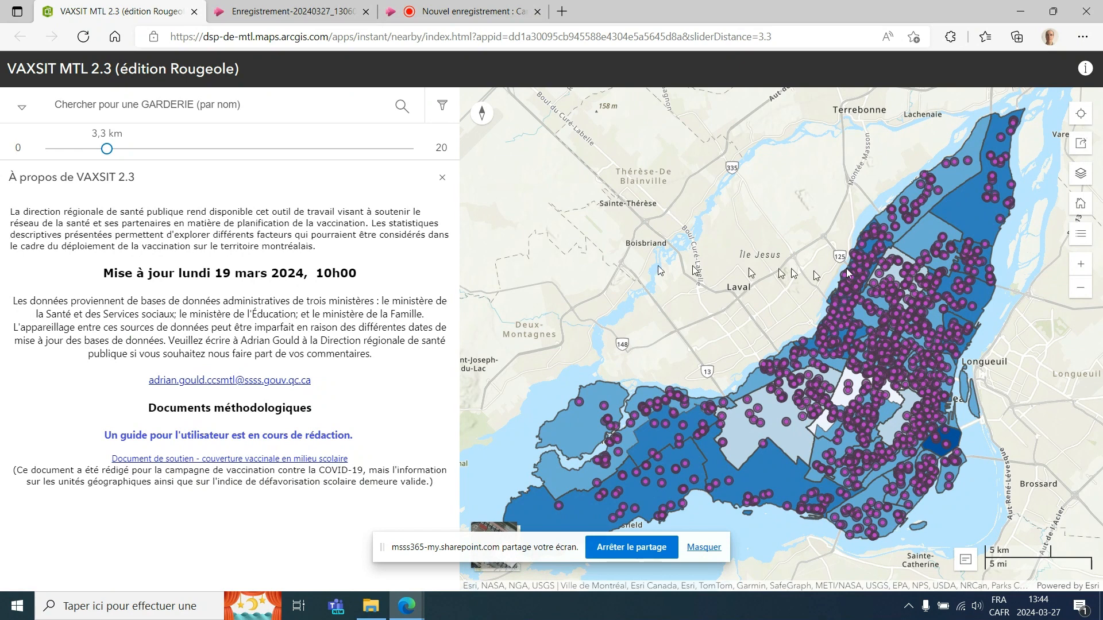
Turn the 'CV parmi les enfants de 1 à 4 ans - adéquatement vacciné (%)' layer off and back on.
{"action": "left_click", "coordinate": [1081, 175]}
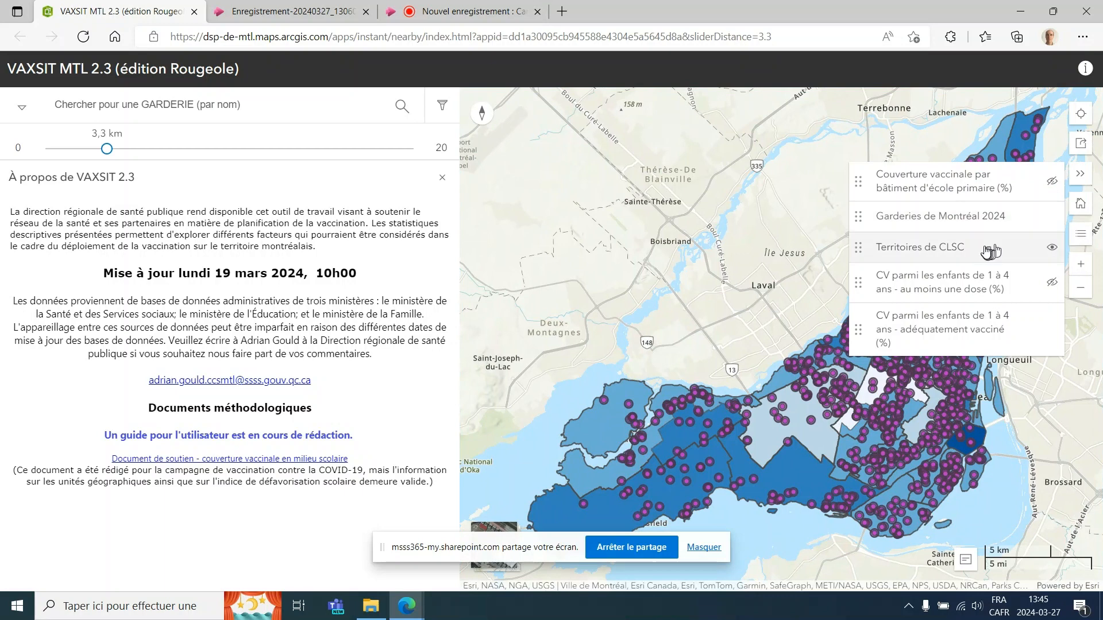
{"action": "left_click", "coordinate": [1051, 332]}
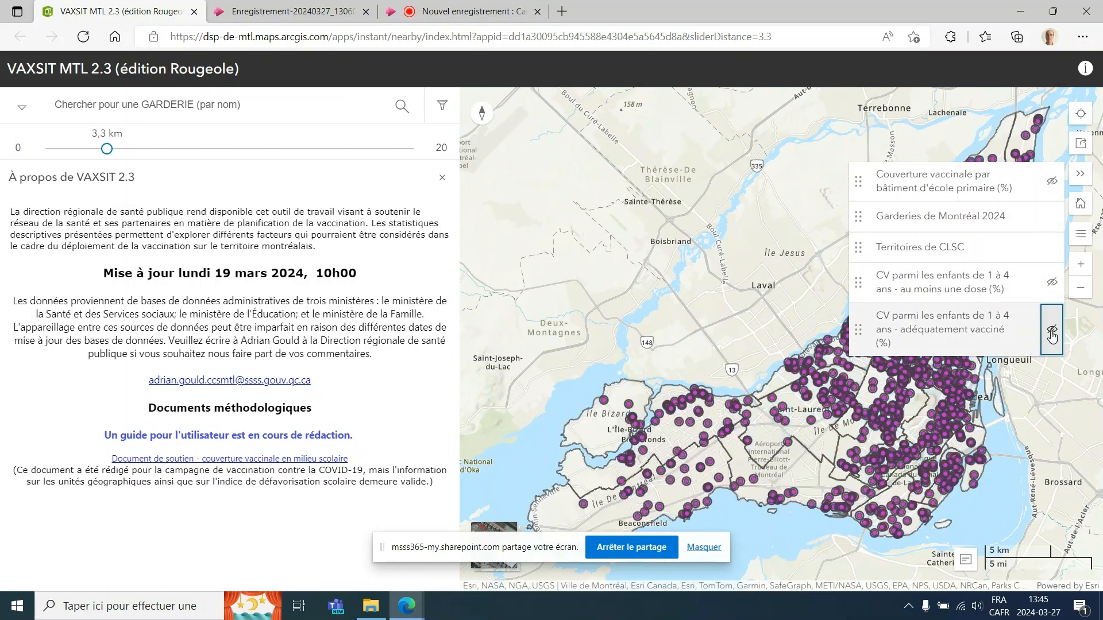
{"action": "left_click", "coordinate": [1052, 333]}
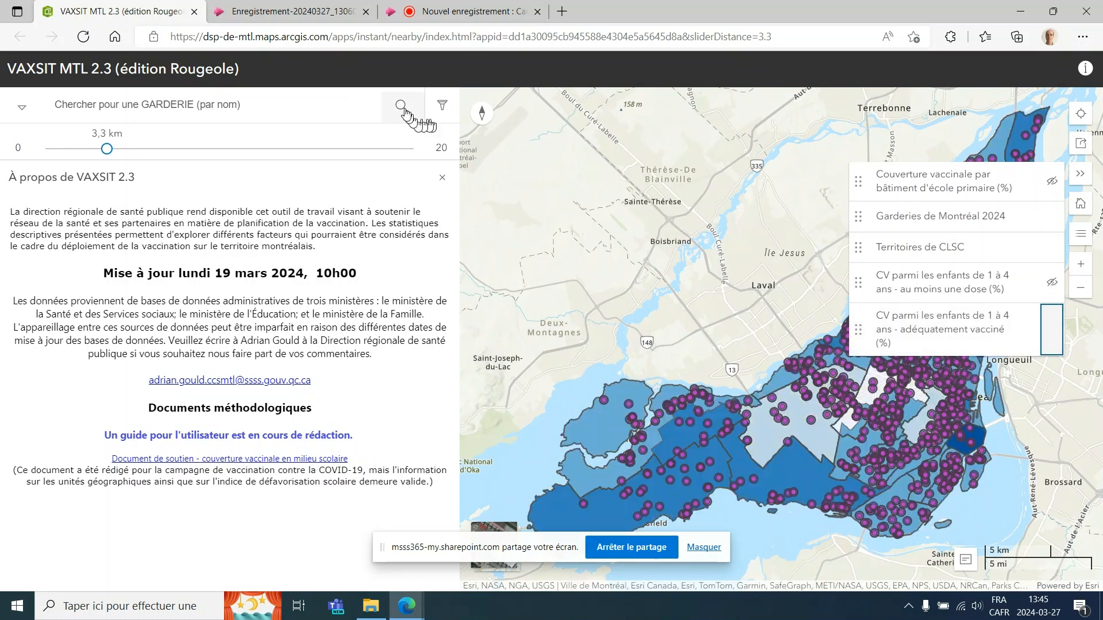
Filter the CLSC territories to an adequately vaccinated coverage of at most 60% among children aged 1 to 4.
{"action": "left_click", "coordinate": [445, 108]}
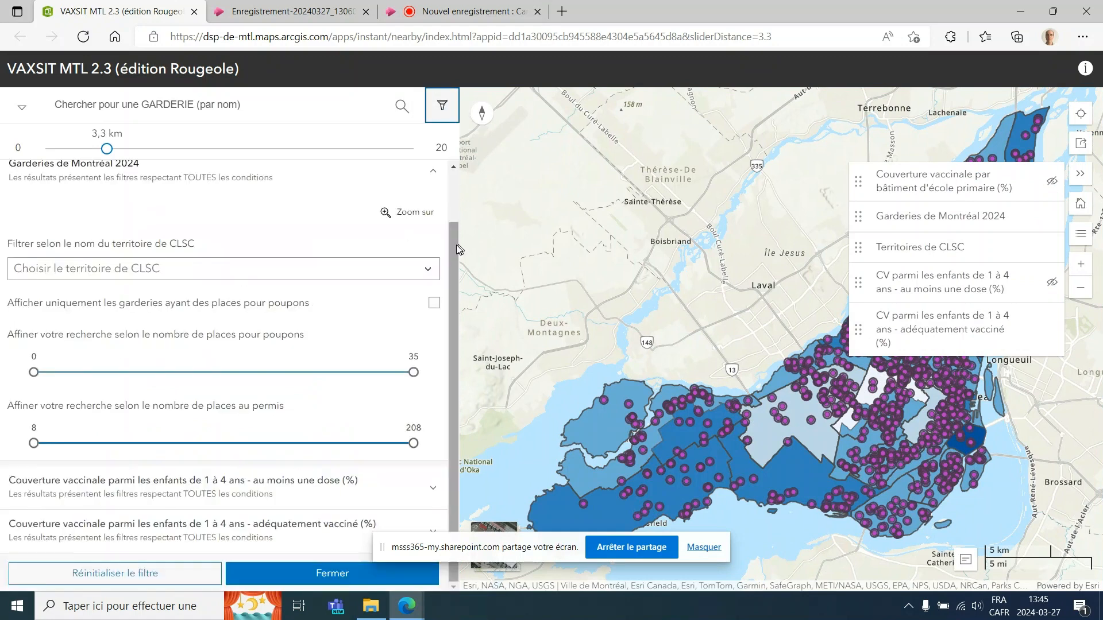
{"action": "left_click", "coordinate": [332, 173]}
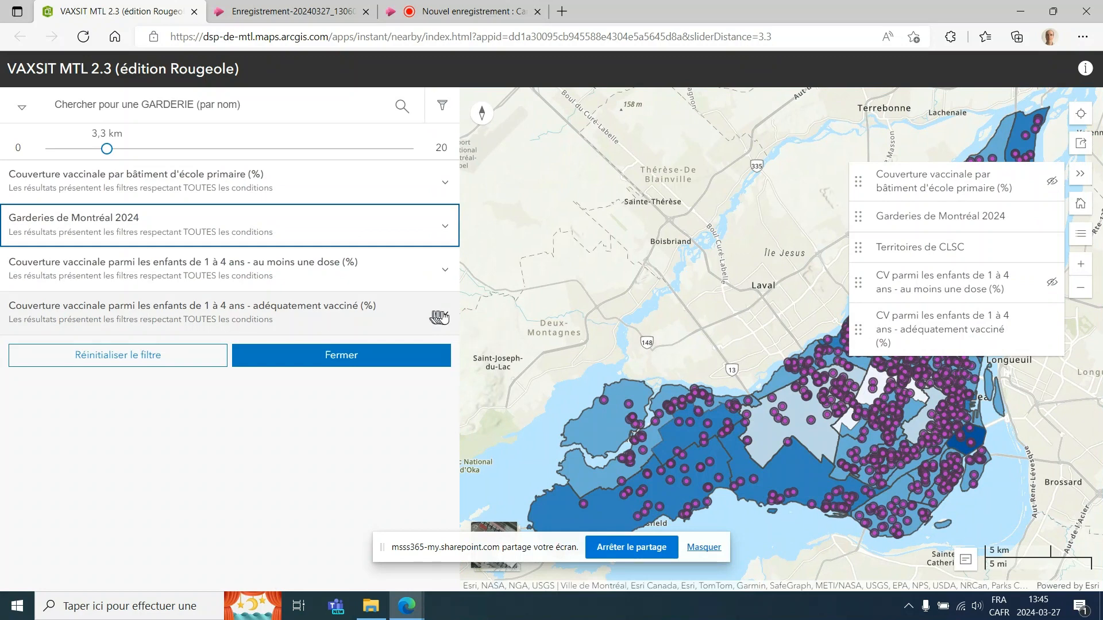
{"action": "left_click", "coordinate": [440, 318]}
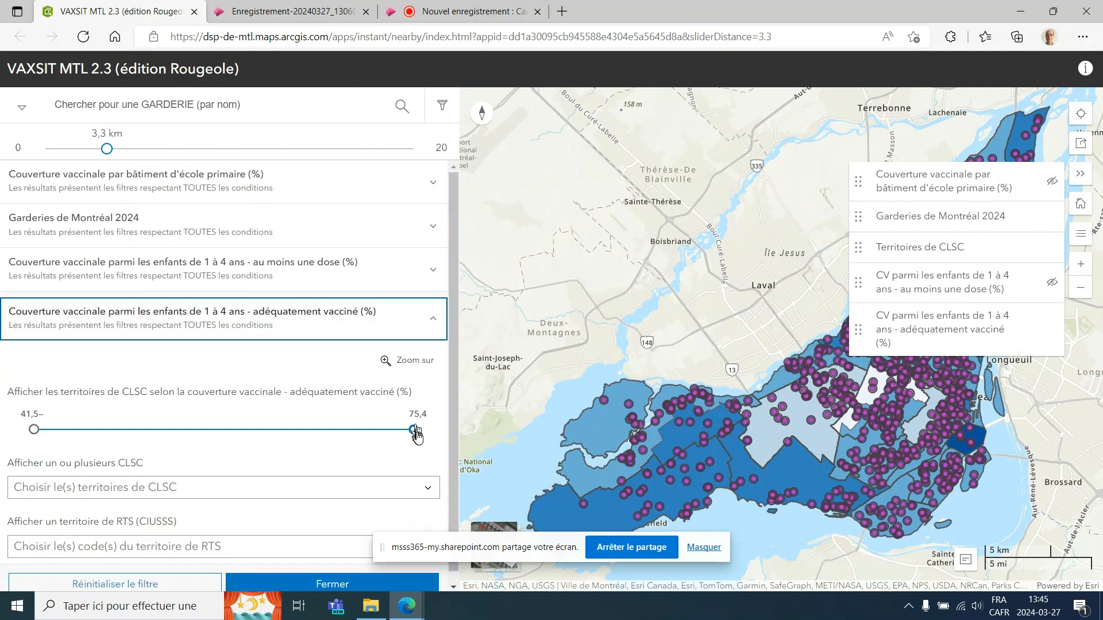
{"action": "left_click_drag", "start_coordinate": [415, 429], "coordinate": [259, 445]}
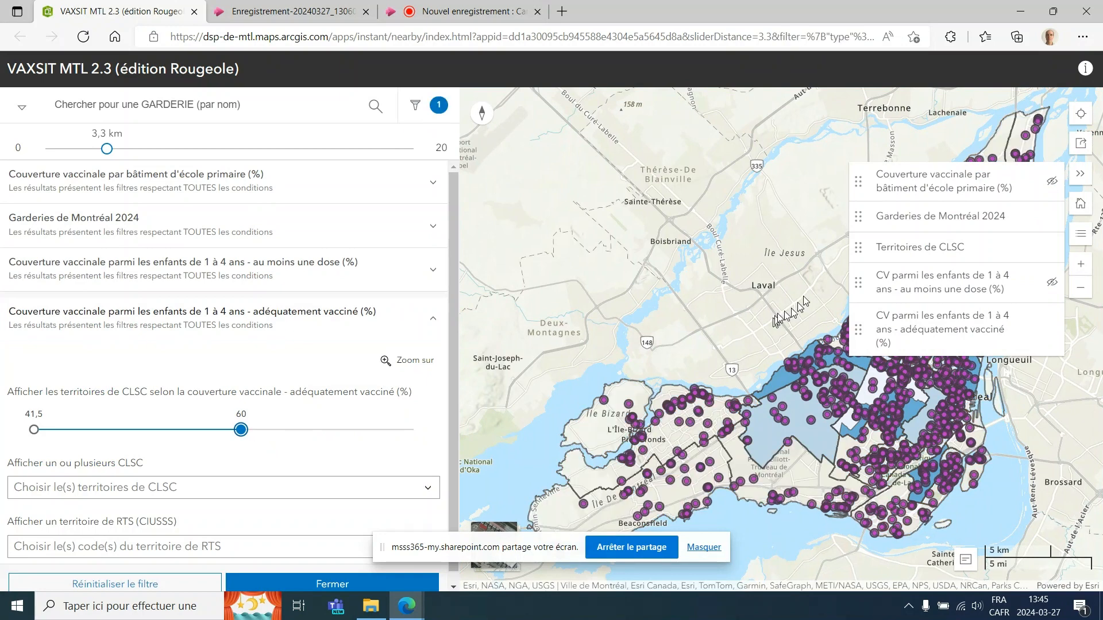
Temporarily hide the Garderies de Montréal 2024 layer to examine the filtered territories against the coverage legend.
{"action": "left_click", "coordinate": [1082, 180]}
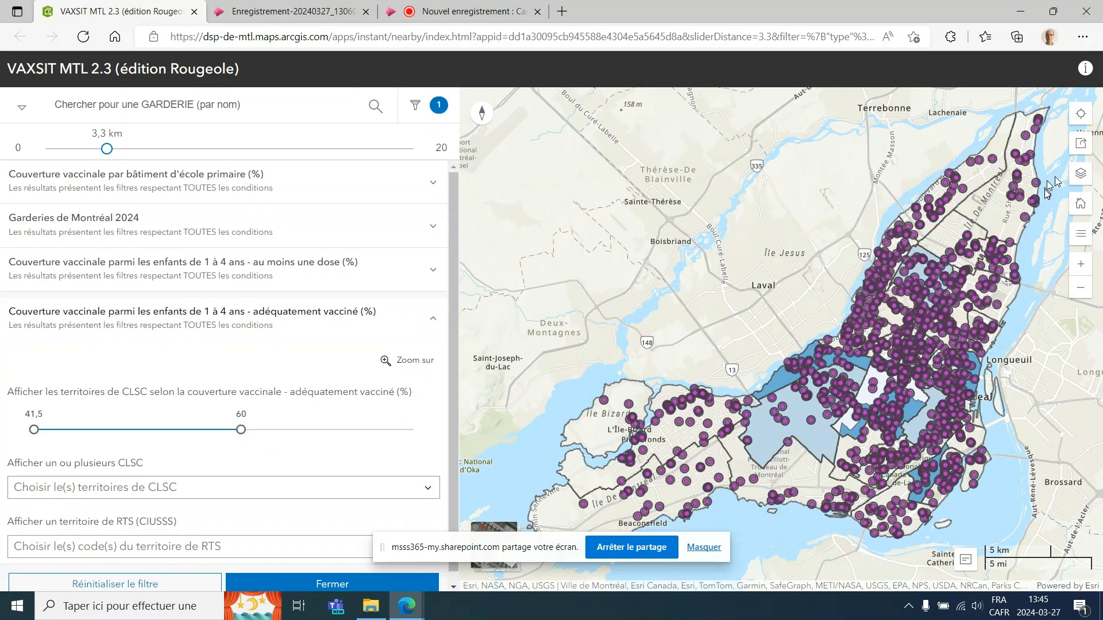
{"action": "left_click", "coordinate": [1082, 176]}
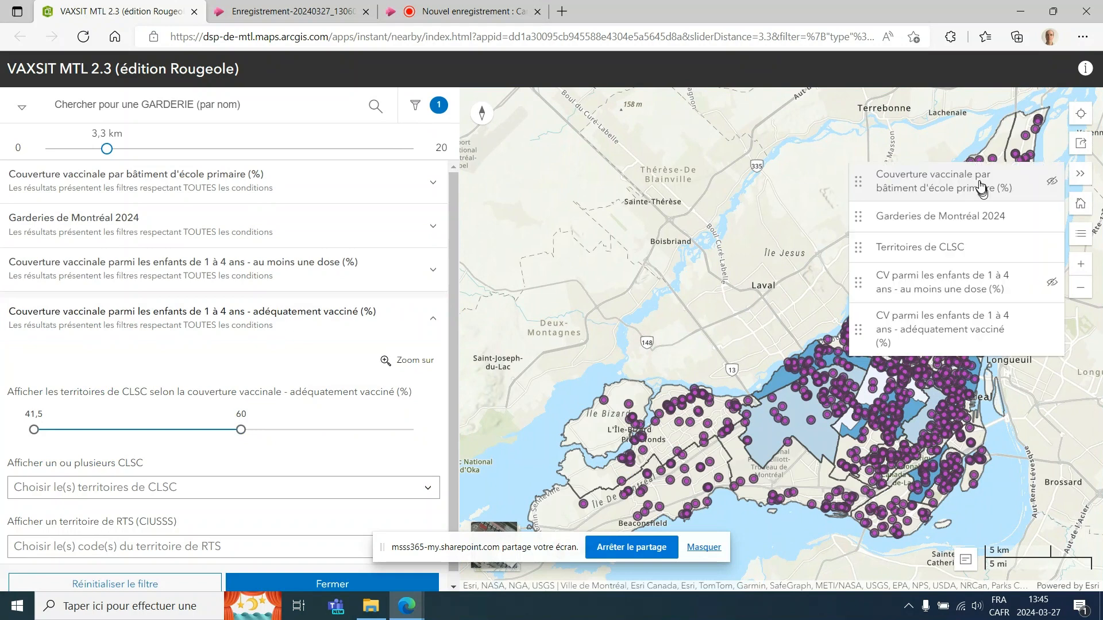
{"action": "left_click", "coordinate": [1052, 216]}
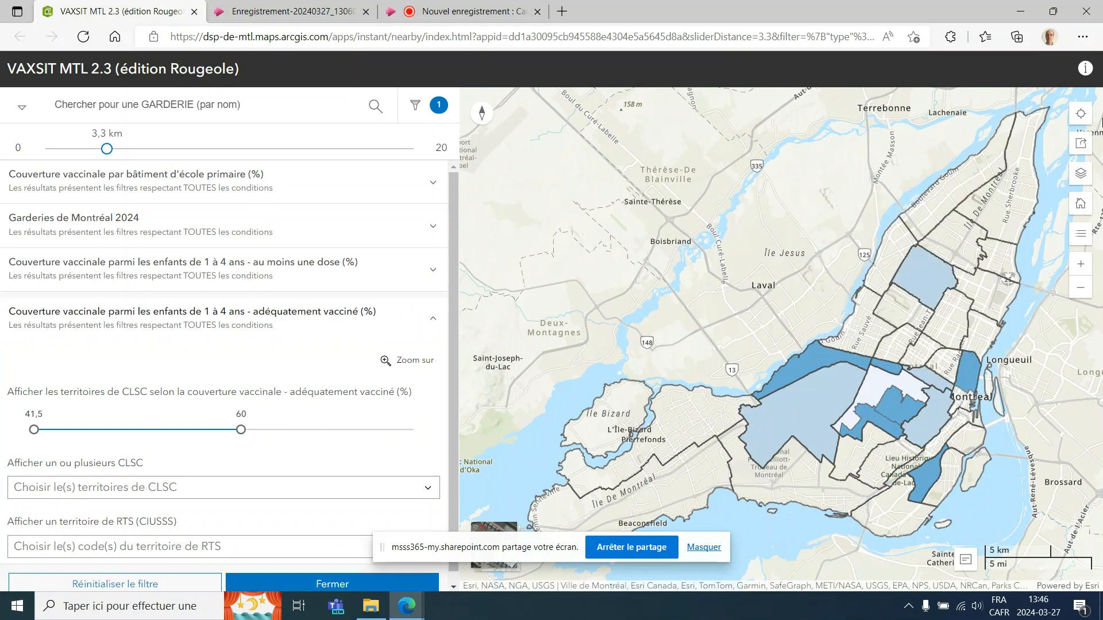
{"action": "left_click_drag", "start_coordinate": [958, 283], "coordinate": [858, 259]}
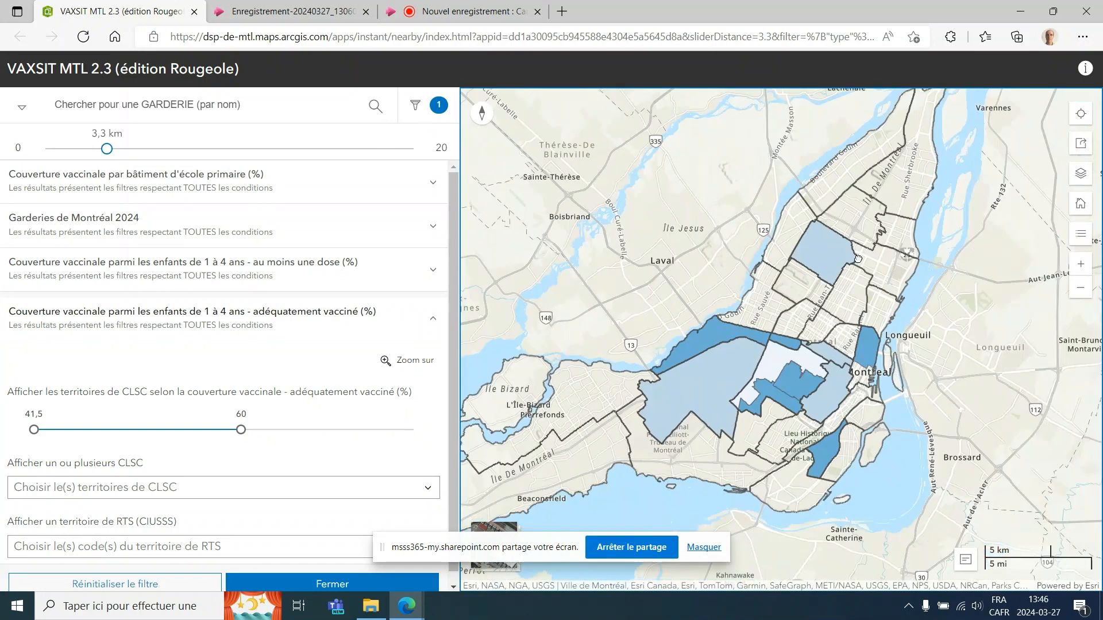
{"action": "left_click", "coordinate": [1081, 239]}
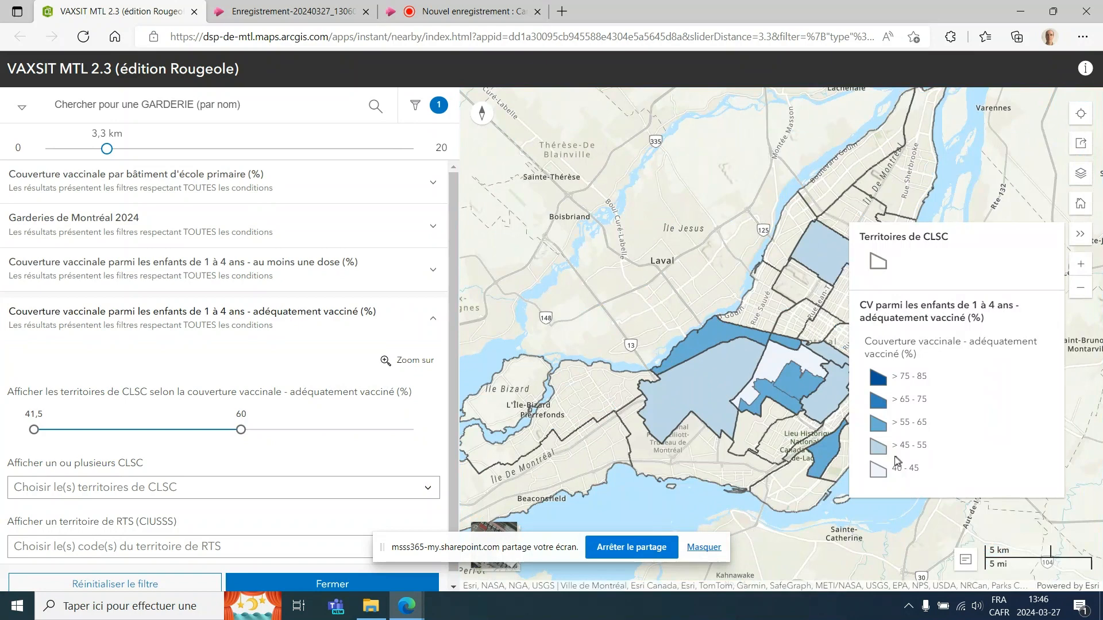
{"action": "left_click", "coordinate": [1082, 237]}
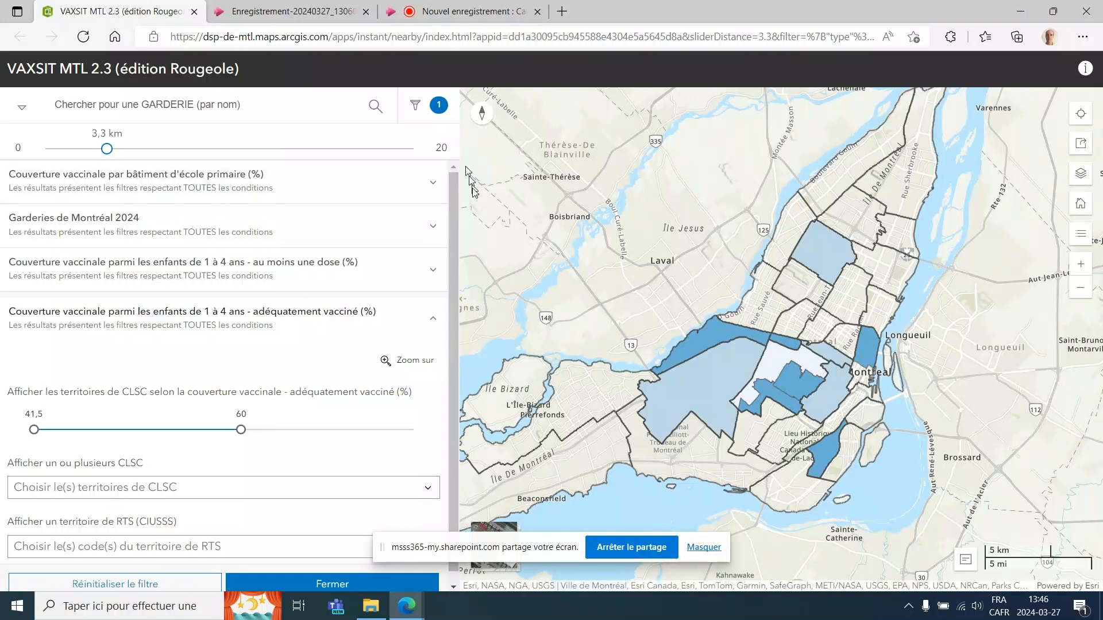
{"action": "left_click", "coordinate": [1080, 174]}
{"action": "left_click", "coordinate": [1051, 221]}
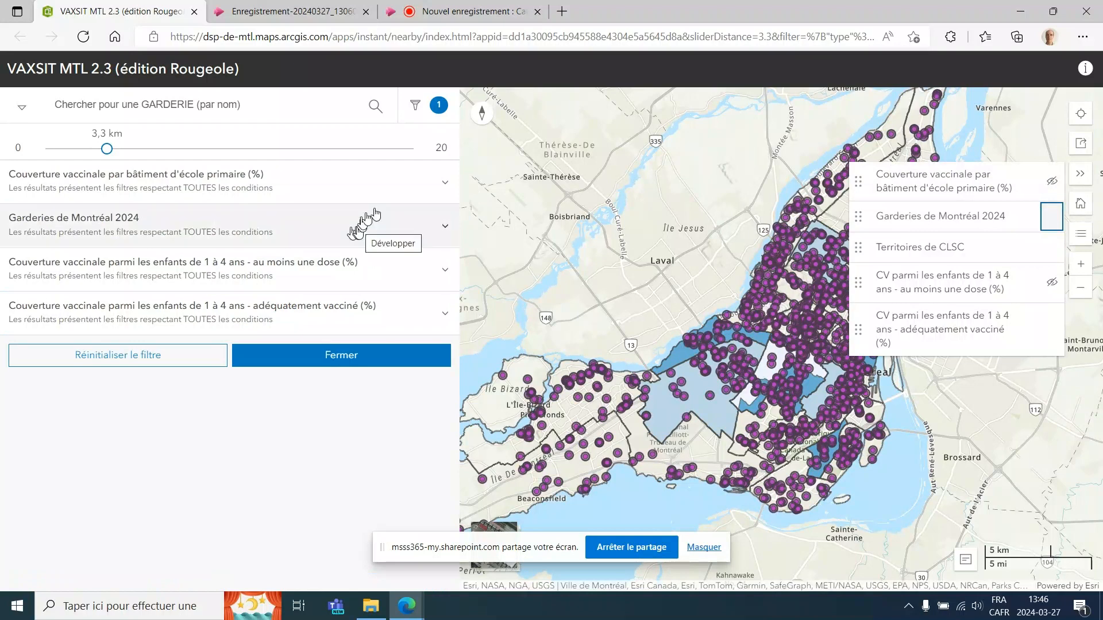
Filter the Garderies de Montréal 2024 layer to the Bordeaux-Cartierville CLSC territory.
{"action": "left_click", "coordinate": [444, 230]}
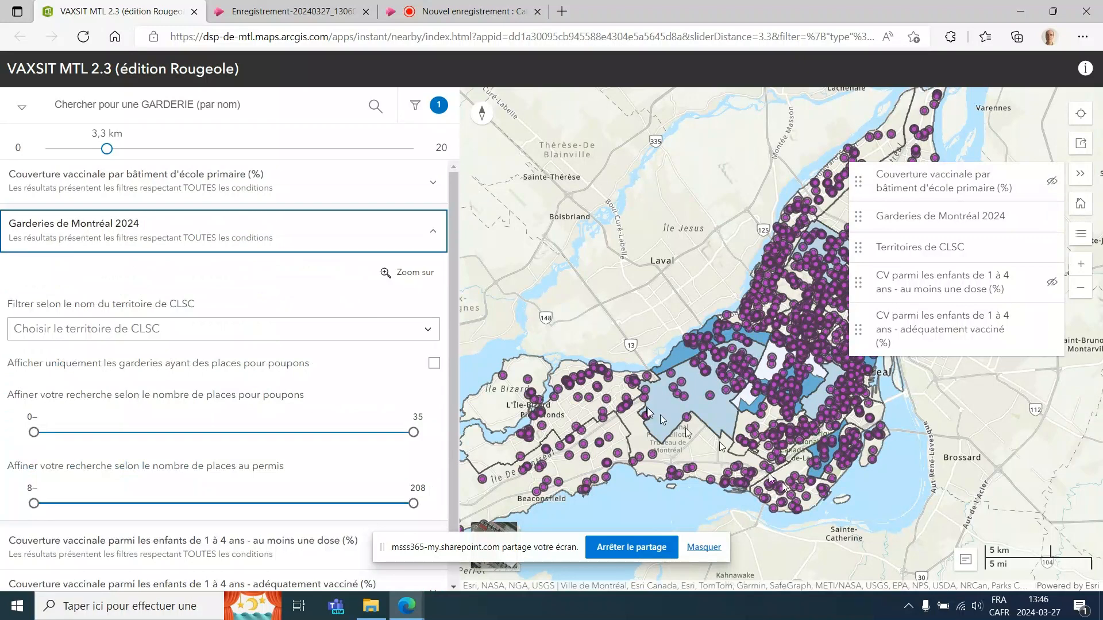
{"action": "left_click", "coordinate": [1081, 264]}
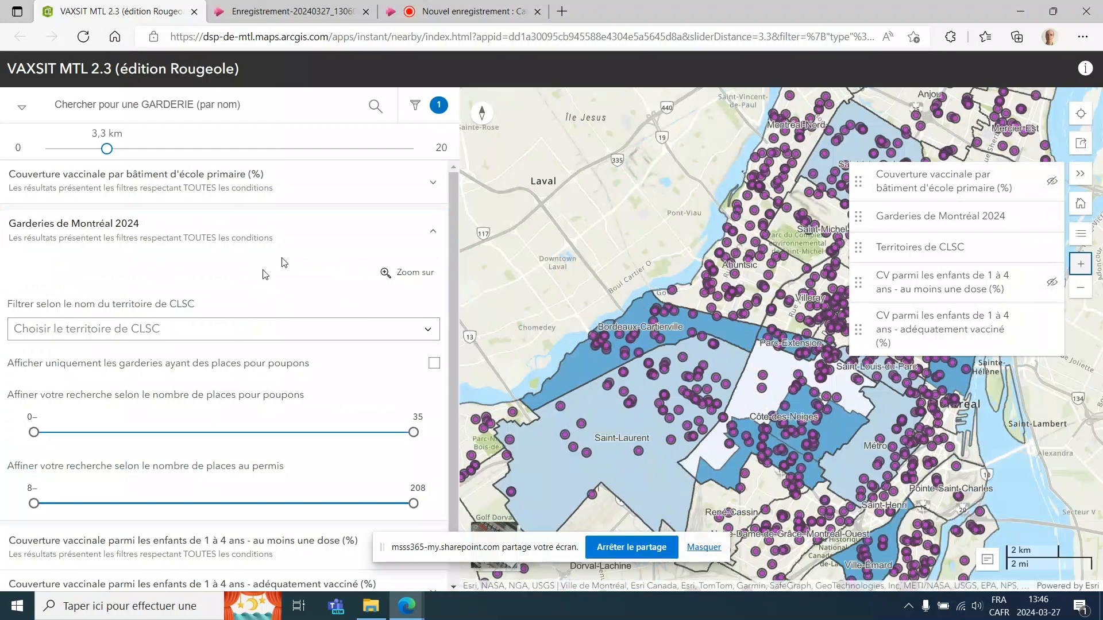
{"action": "left_click", "coordinate": [431, 332]}
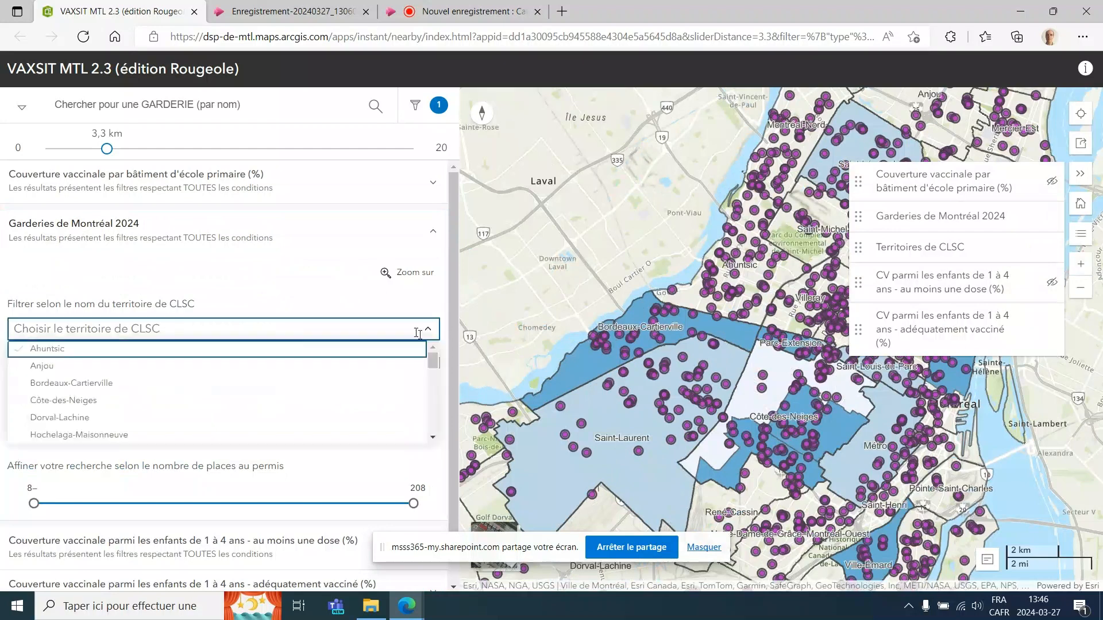
{"action": "left_click", "coordinate": [322, 391]}
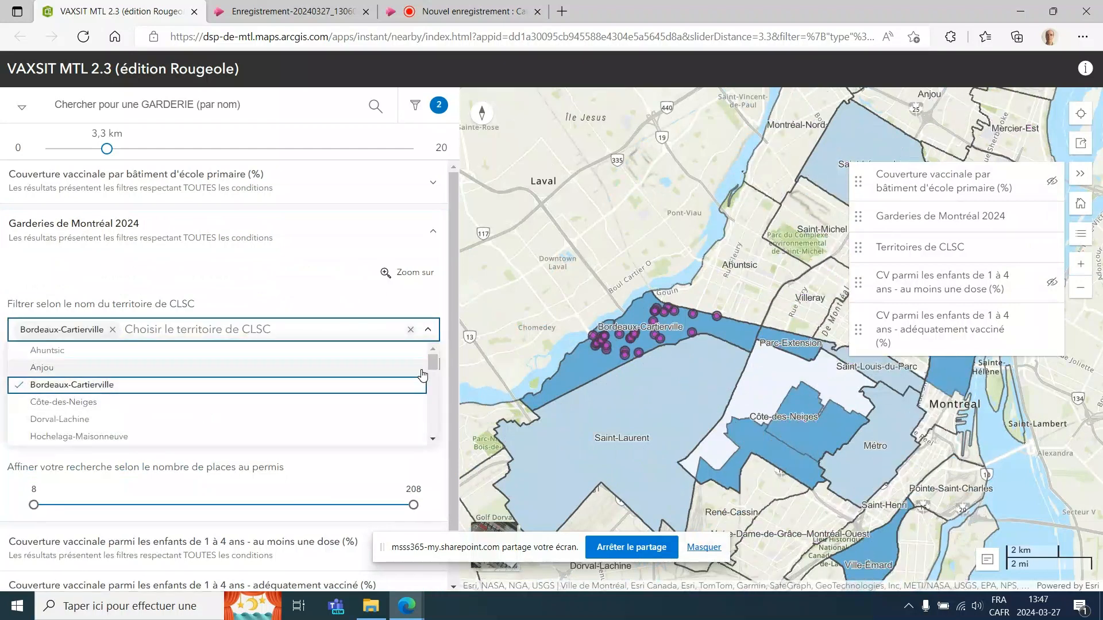
Add Saint-Léonard to the daycare CLSC territory filter and remove Bordeaux-Cartierville from it.
{"action": "type", "text": "Sa"}
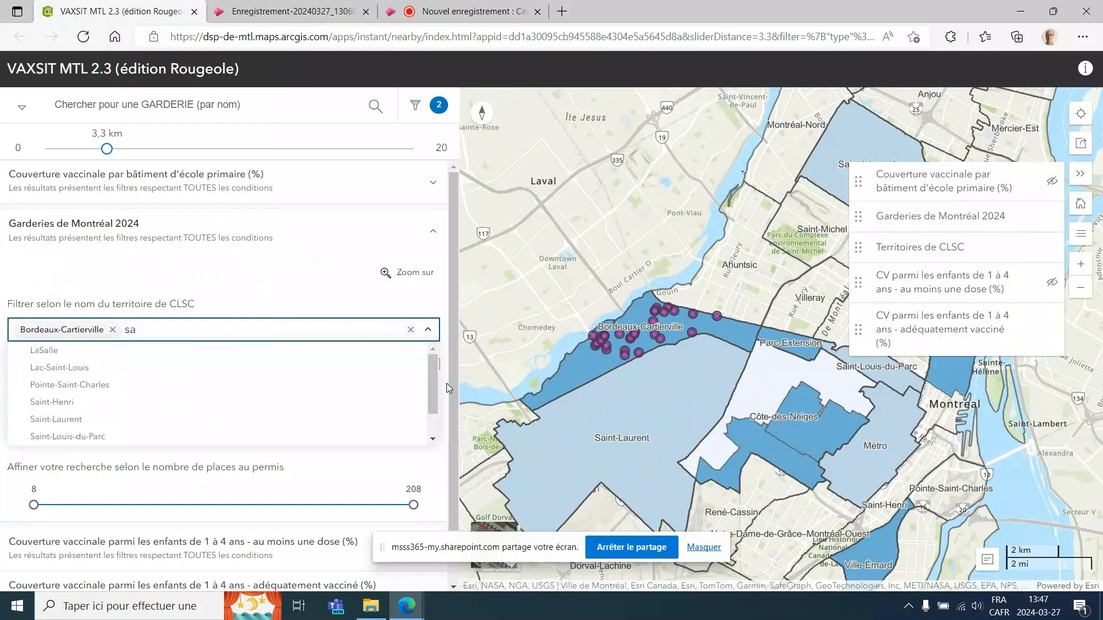
{"action": "type", "text": "i"}
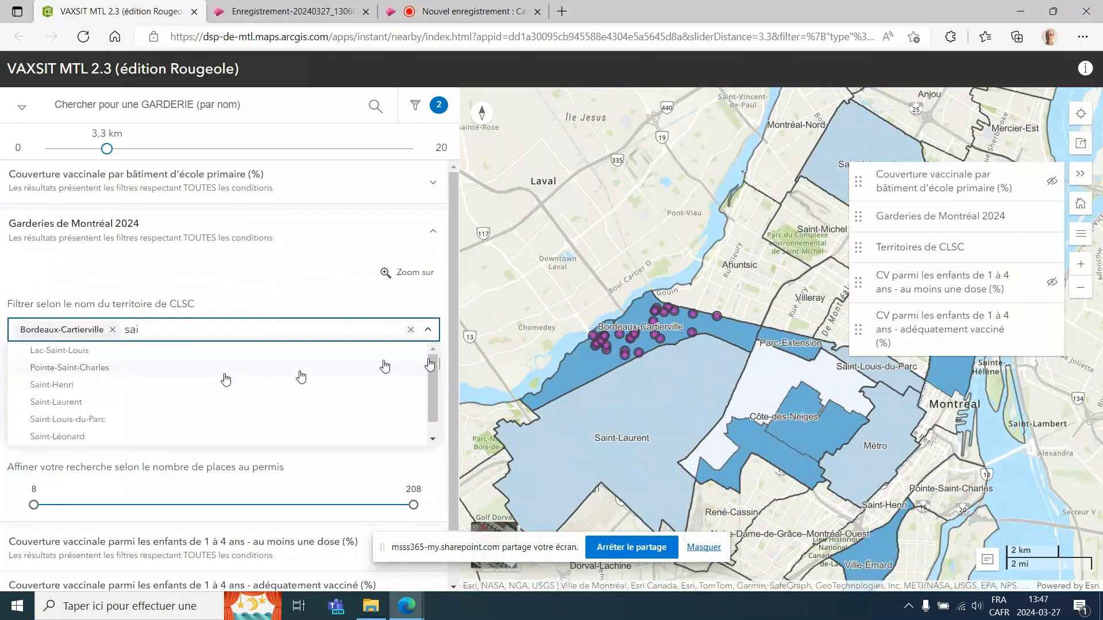
{"action": "left_click", "coordinate": [87, 438]}
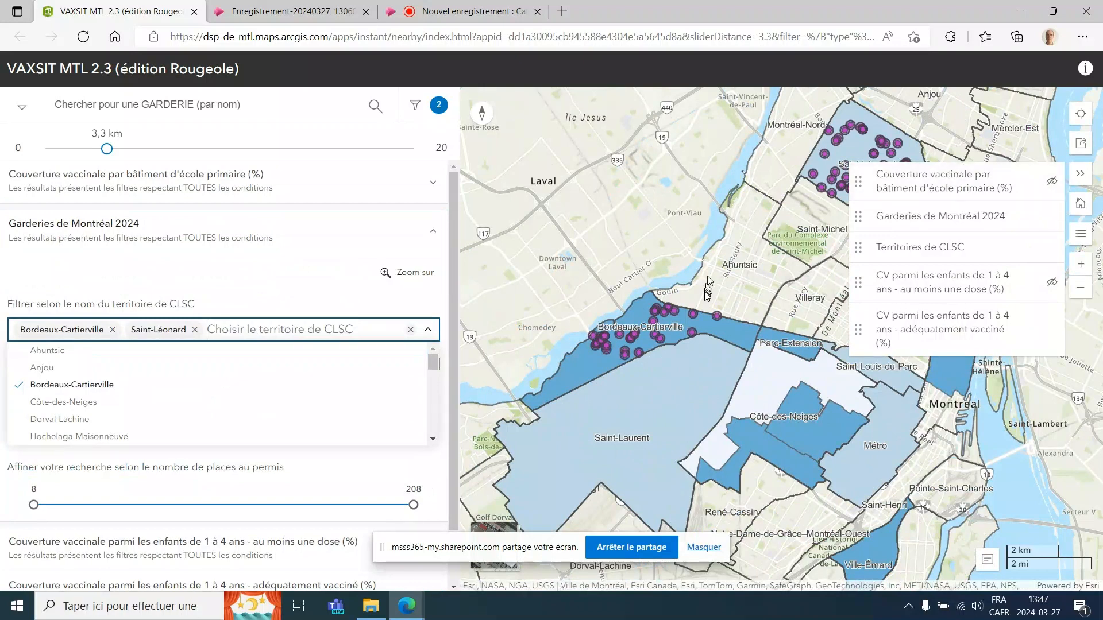
{"action": "left_click_drag", "start_coordinate": [734, 232], "coordinate": [654, 260]}
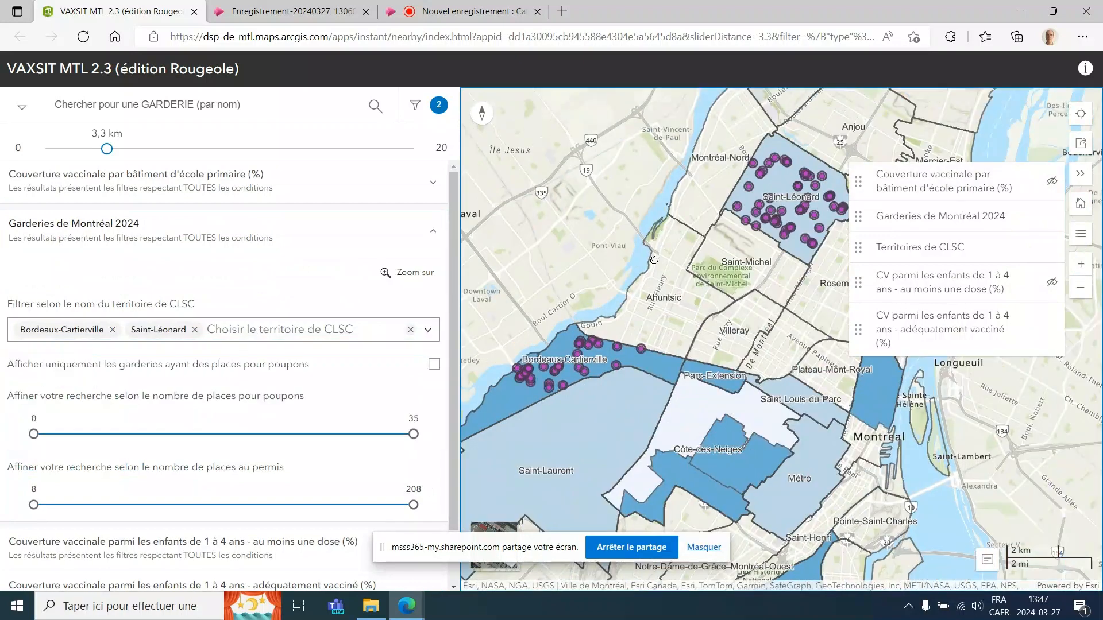
{"action": "left_click", "coordinate": [113, 331]}
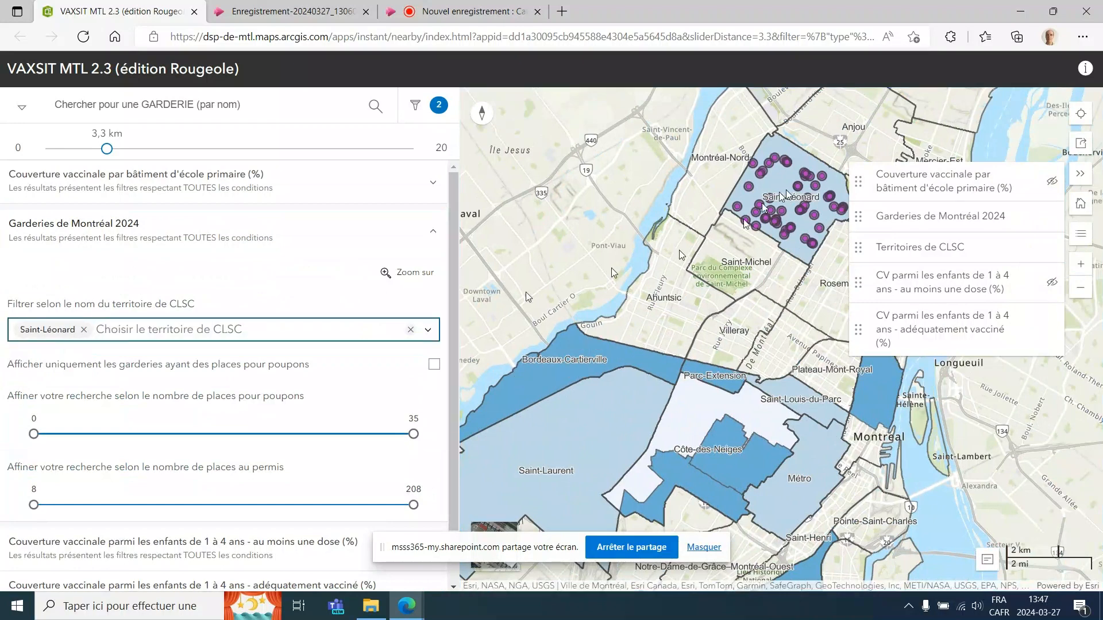
{"action": "left_click_drag", "start_coordinate": [745, 298], "coordinate": [676, 324]}
Restrict the Saint-Léonard daycares to those with at least 50 permitted places and with places for infants.
{"action": "scroll", "coordinate": [29, 423], "scroll_direction": "down", "scroll_amount": 1}
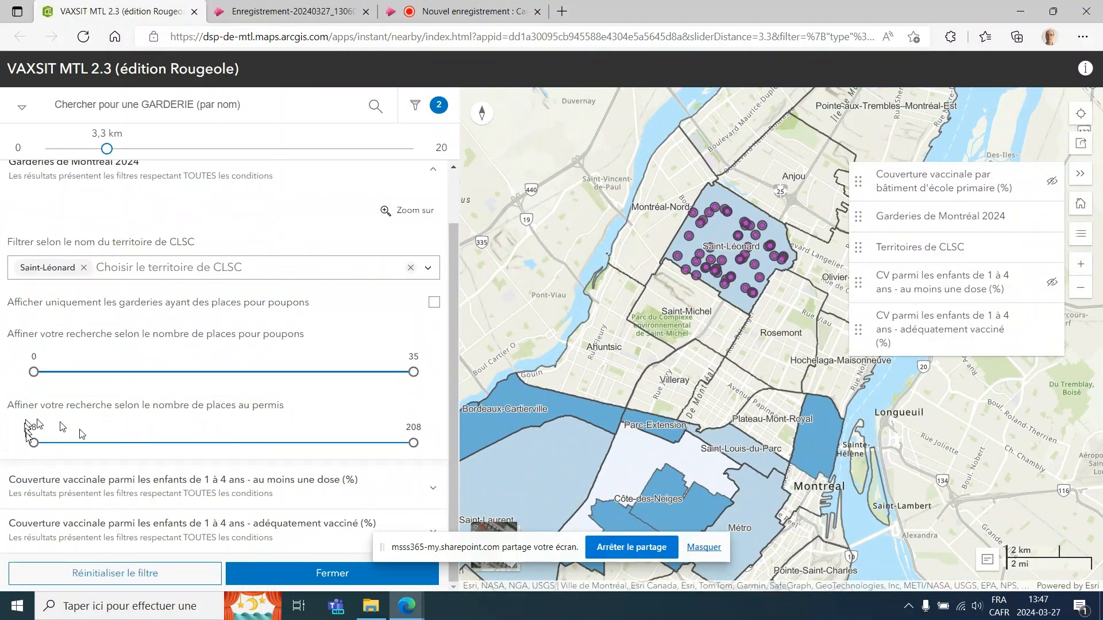
{"action": "left_click_drag", "start_coordinate": [34, 443], "coordinate": [107, 452]}
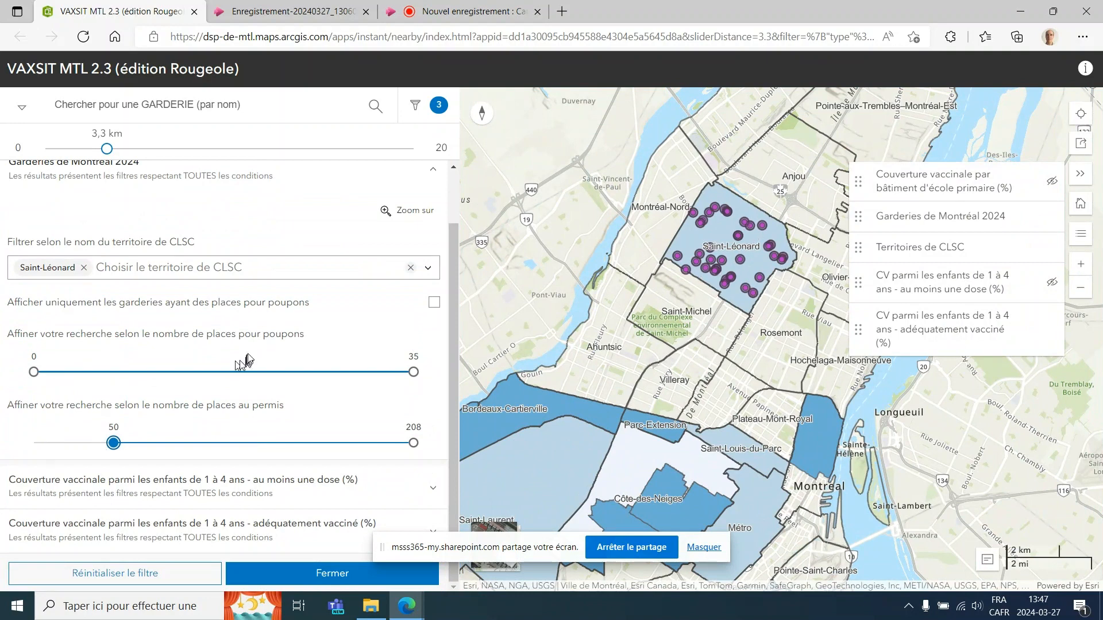
{"action": "left_click", "coordinate": [435, 303]}
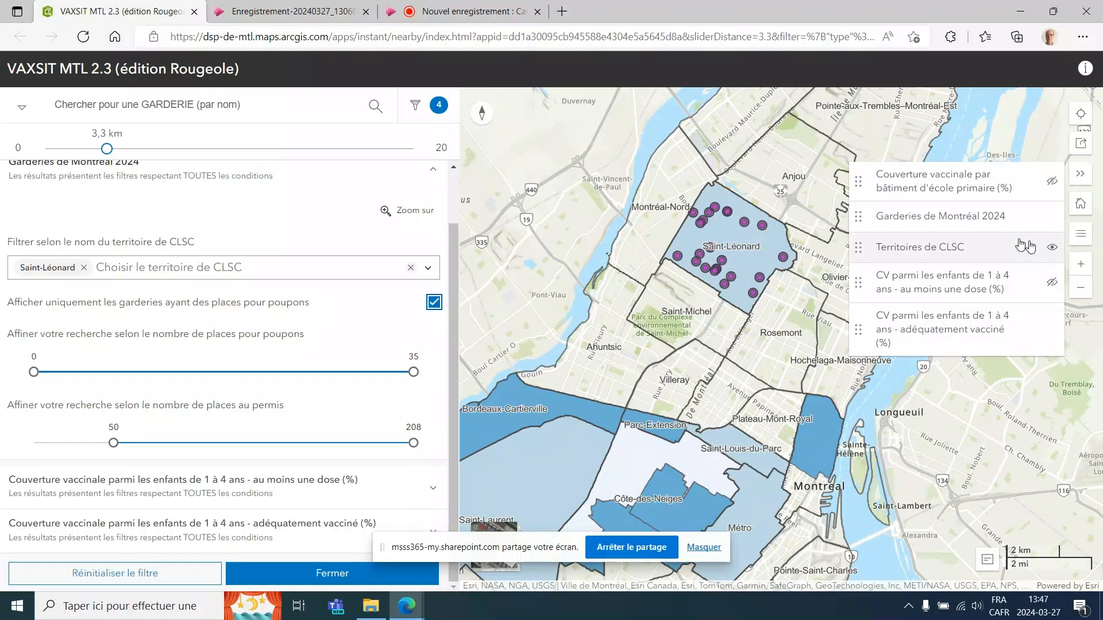
{"action": "left_click", "coordinate": [1082, 266]}
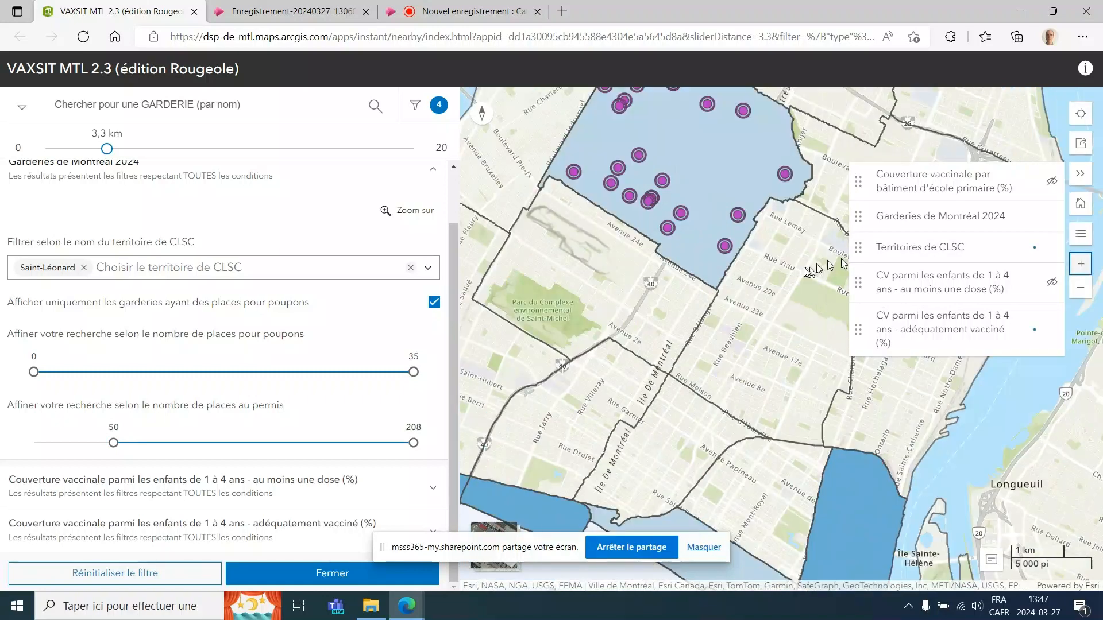
{"action": "left_click_drag", "start_coordinate": [797, 272], "coordinate": [797, 444]}
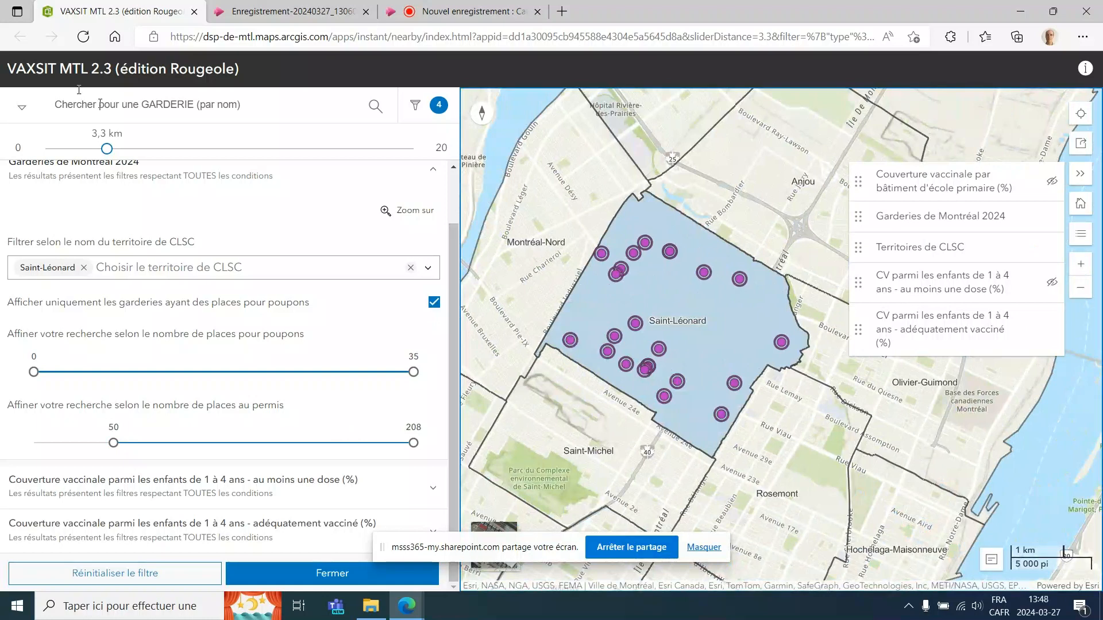
Run a proximity search around GARDERIE LES MINIS EINSTEIN INC. and set its radius to 3,8 km.
{"action": "left_click", "coordinate": [22, 109]}
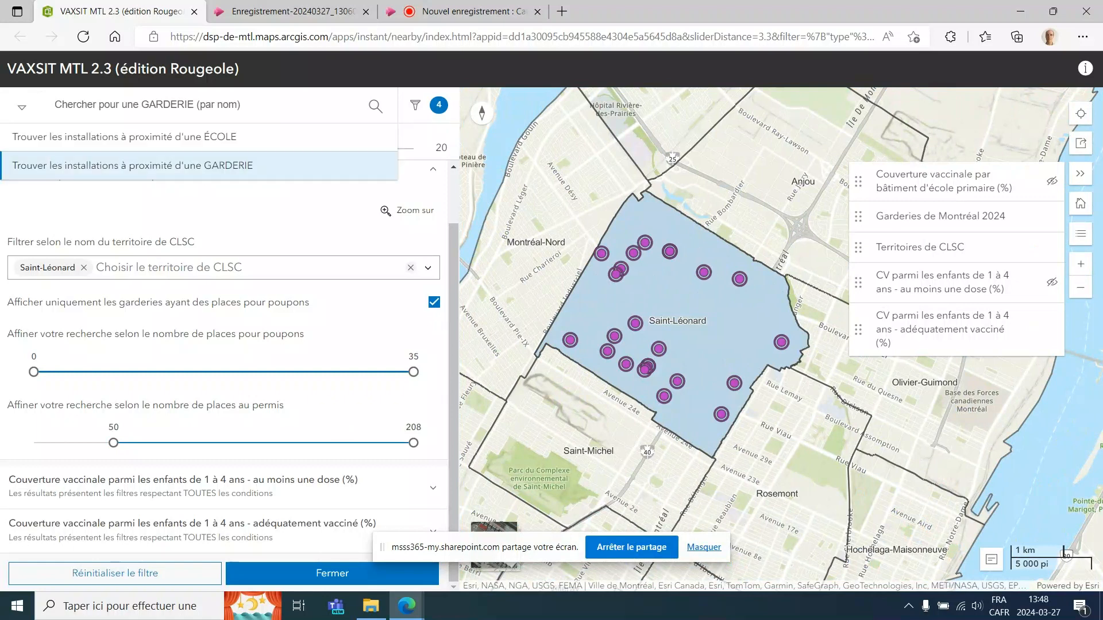
{"action": "left_click", "coordinate": [198, 104]}
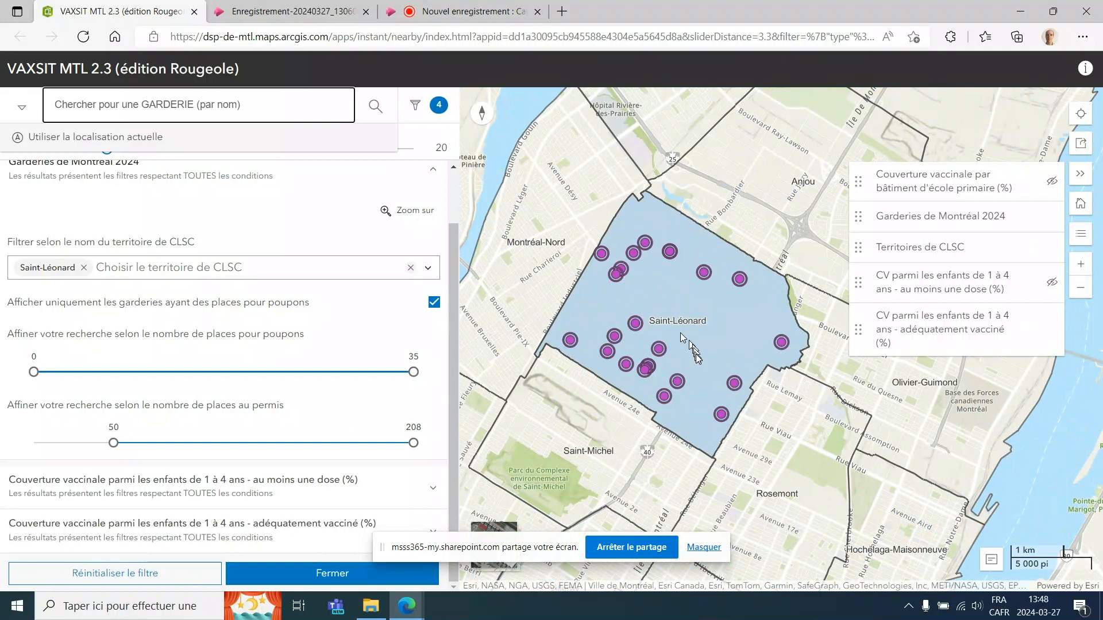
{"action": "left_click", "coordinate": [637, 329]}
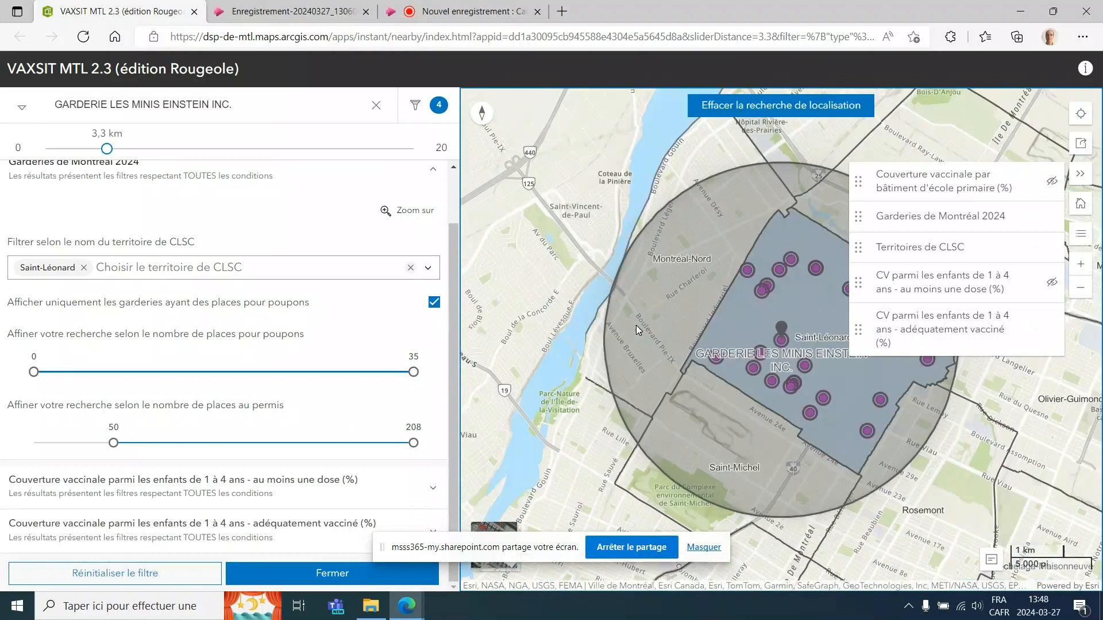
{"action": "left_click_drag", "start_coordinate": [107, 149], "coordinate": [119, 167]}
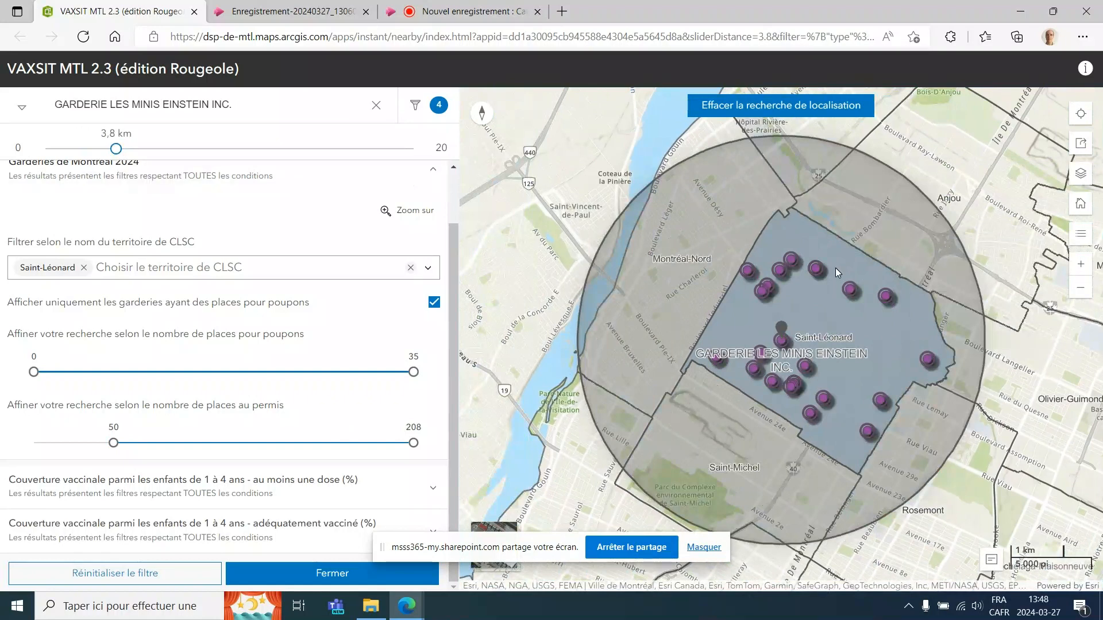
Close the filter settings and look through the list of facilities near the selected daycare.
{"action": "left_click", "coordinate": [336, 575]}
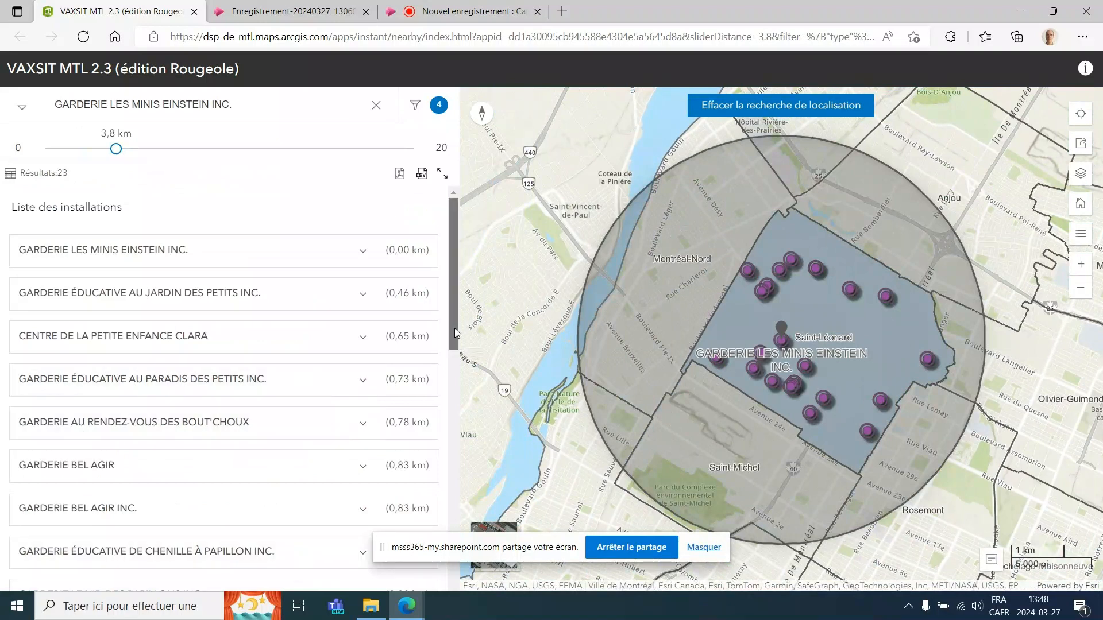
{"action": "left_click_drag", "start_coordinate": [455, 333], "coordinate": [482, 499]}
{"action": "left_click_drag", "start_coordinate": [480, 492], "coordinate": [486, 471]}
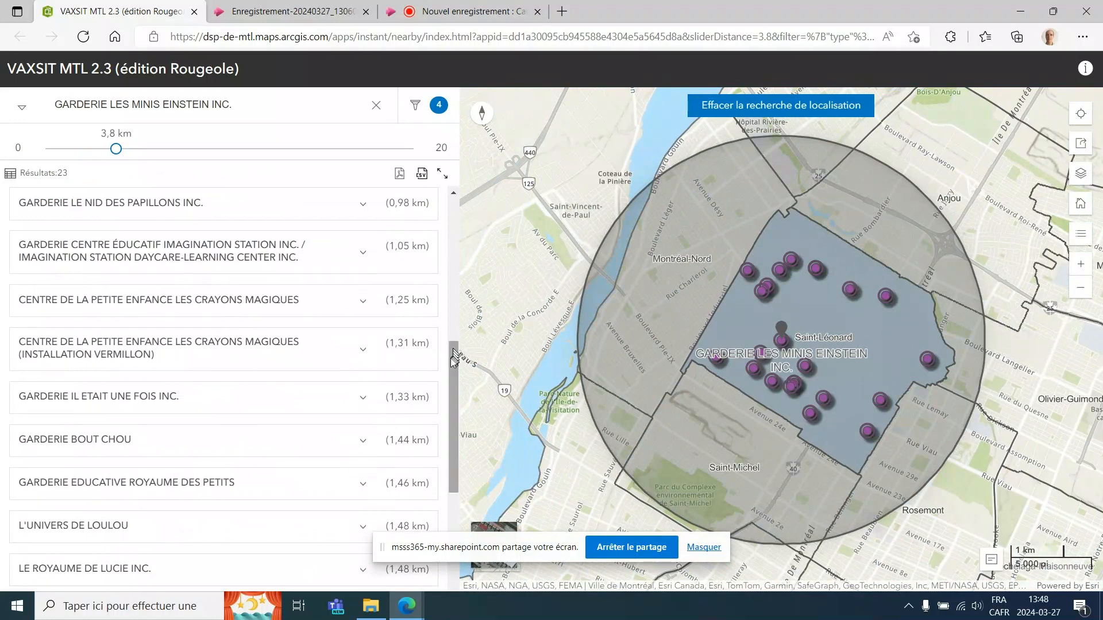
{"action": "scroll", "coordinate": [454, 357], "scroll_direction": "up", "scroll_amount": 1}
{"action": "left_click_drag", "start_coordinate": [458, 357], "coordinate": [356, 201]}
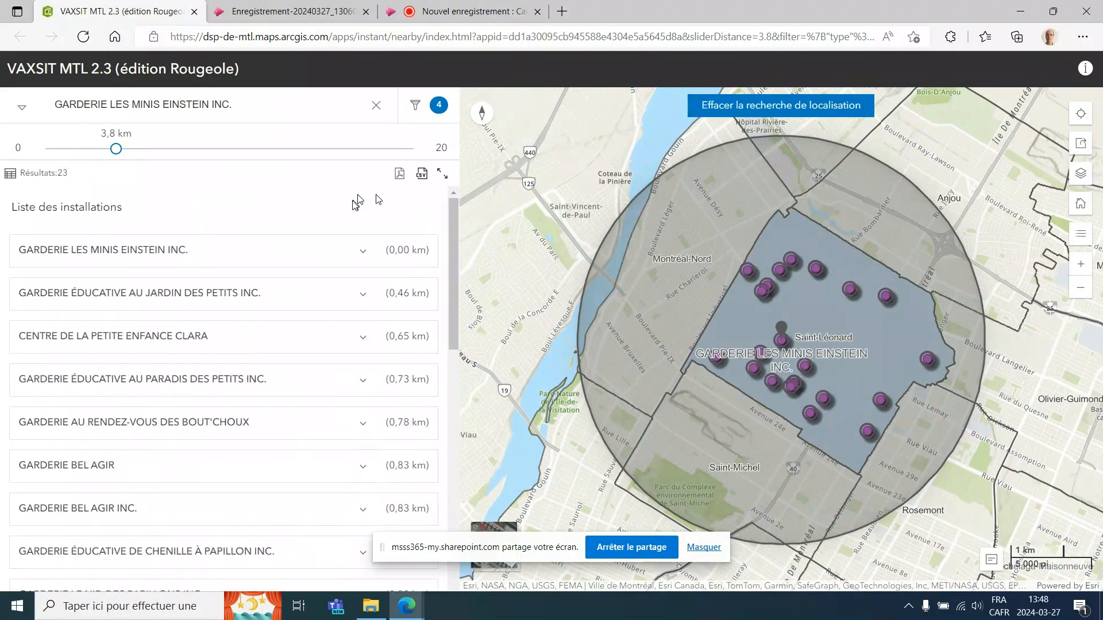
Export the list of nearby facilities as a CSV file, open the downloaded results (13).csv to check it, and close it.
{"action": "left_click", "coordinate": [422, 176]}
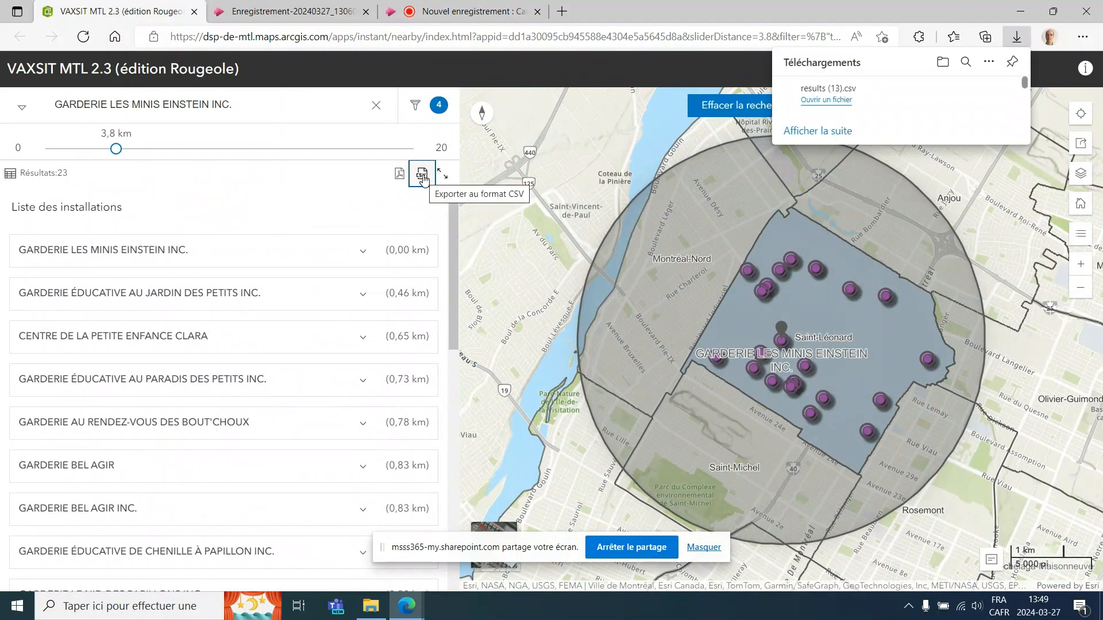
{"action": "left_click", "coordinate": [830, 95]}
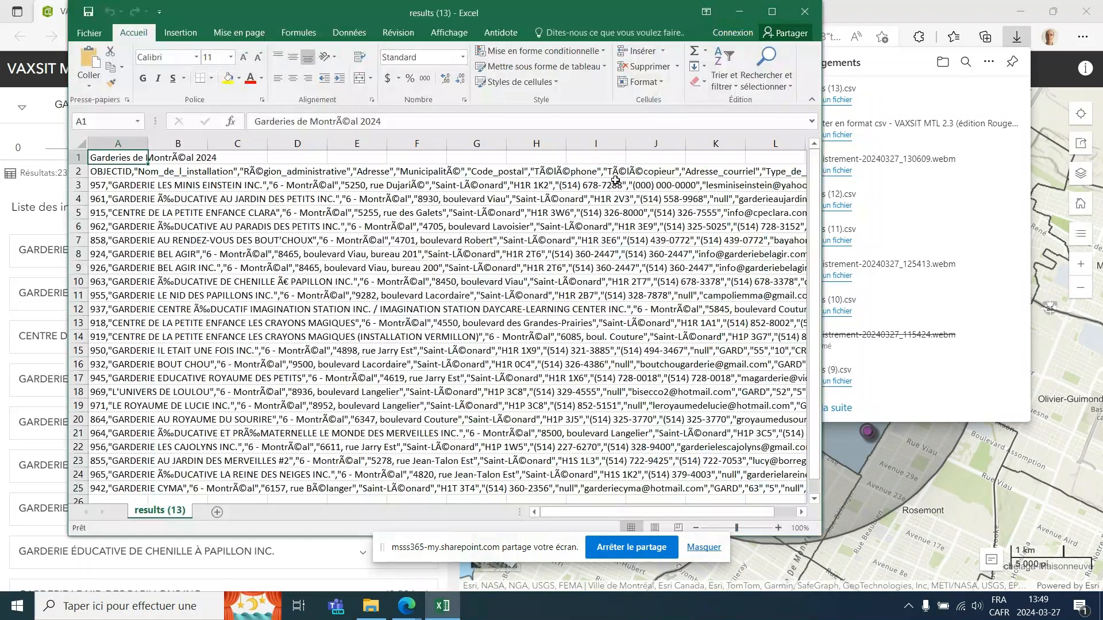
{"action": "left_click", "coordinate": [807, 13]}
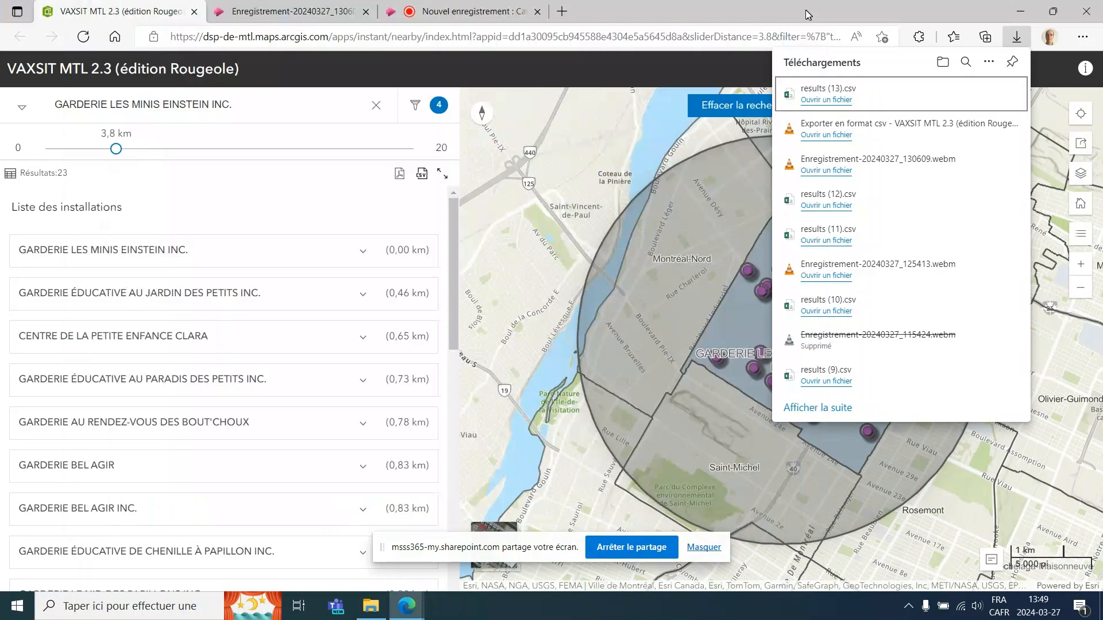
Find Excel 2016 with the Windows search and open it on a blank workbook.
{"action": "left_click", "coordinate": [119, 605]}
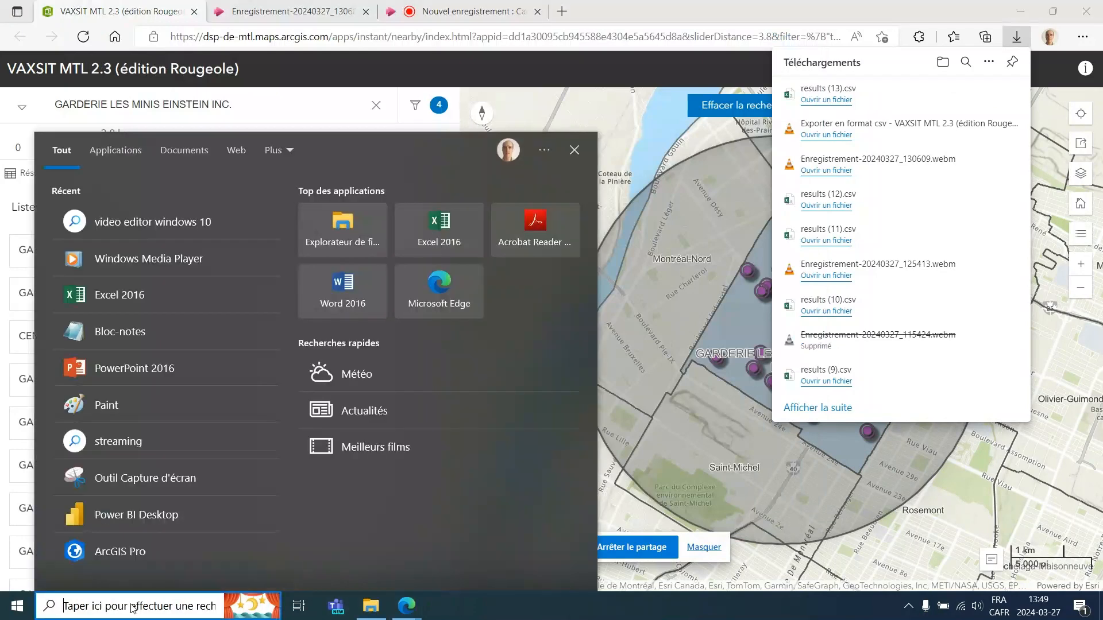
{"action": "type", "text": "ex"}
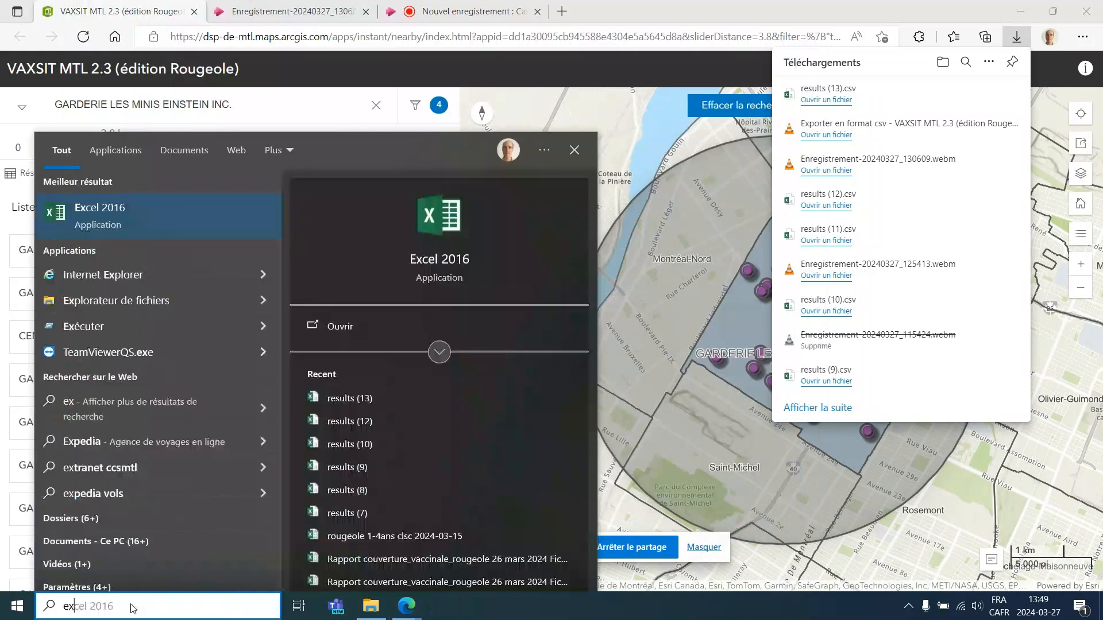
{"action": "left_click", "coordinate": [128, 204]}
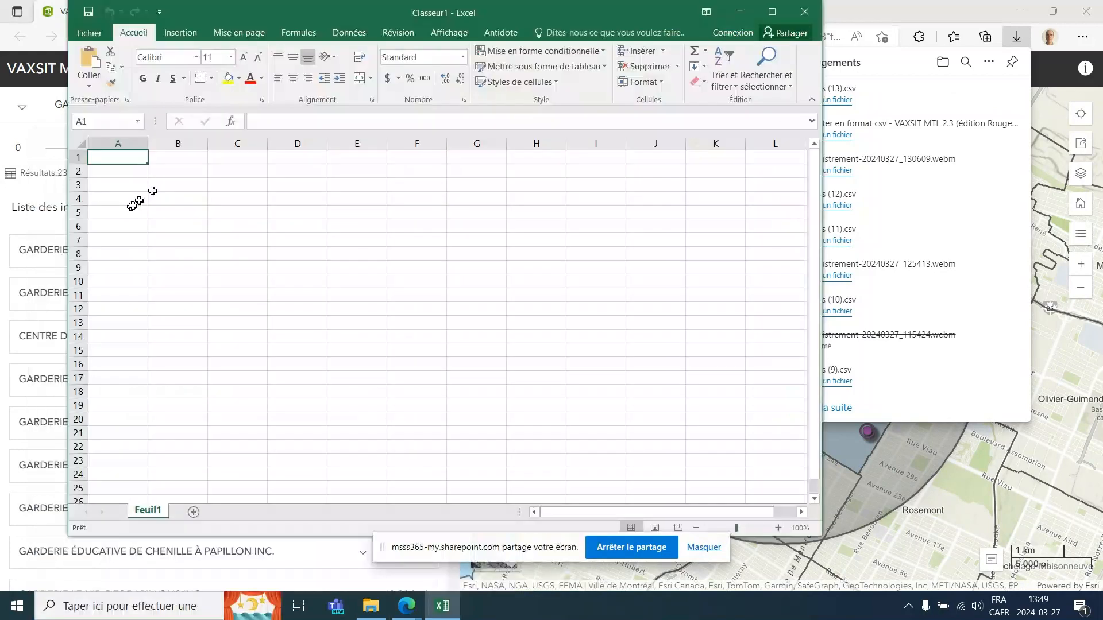
Import the text file results (13) from the Téléchargements folder as external data into the blank workbook.
{"action": "left_click", "coordinate": [353, 34]}
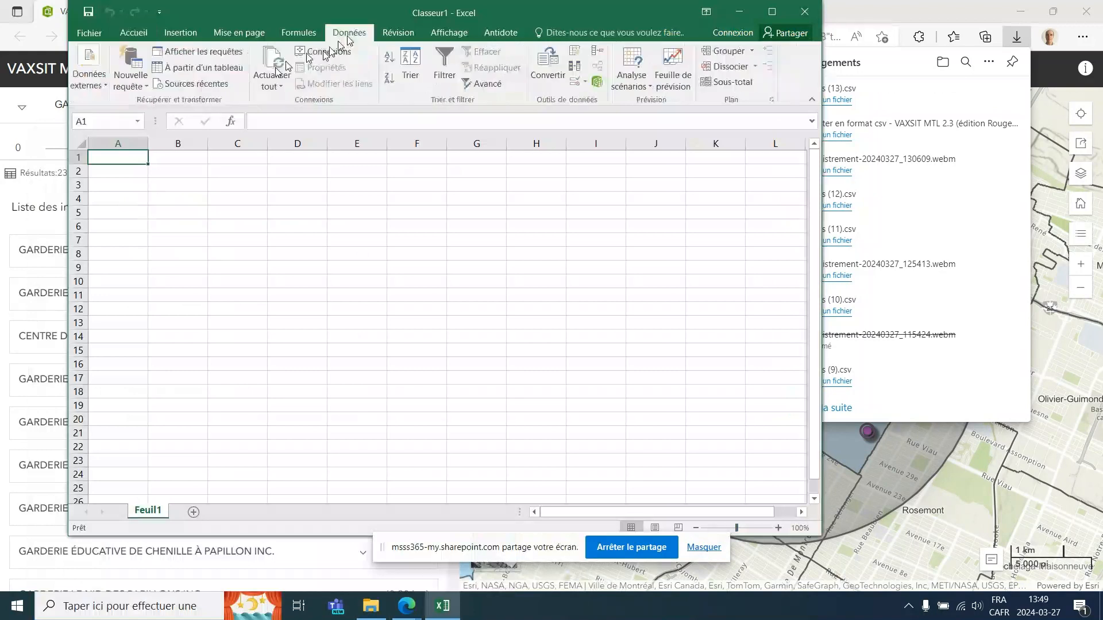
{"action": "left_click", "coordinate": [100, 89]}
{"action": "left_click", "coordinate": [145, 127]}
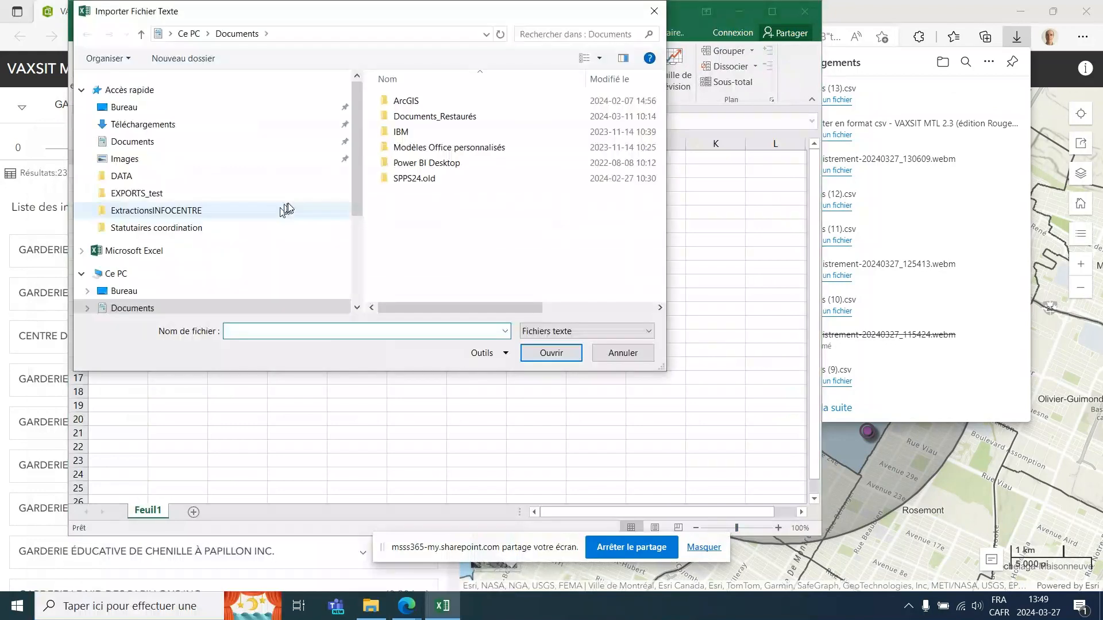
{"action": "left_click", "coordinate": [143, 125]}
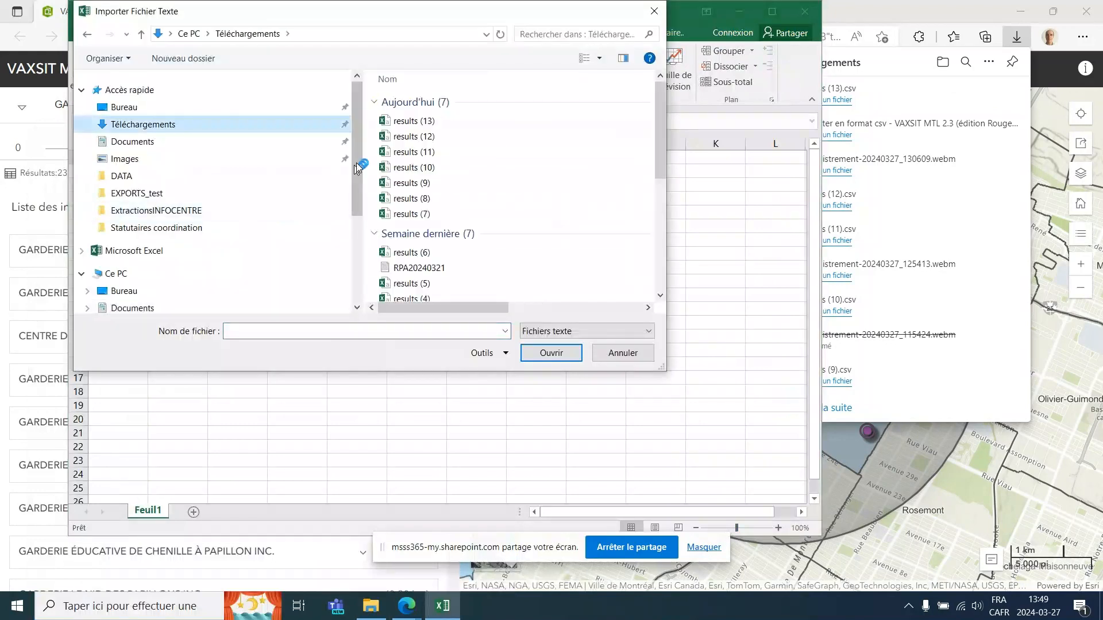
{"action": "left_click", "coordinate": [390, 121]}
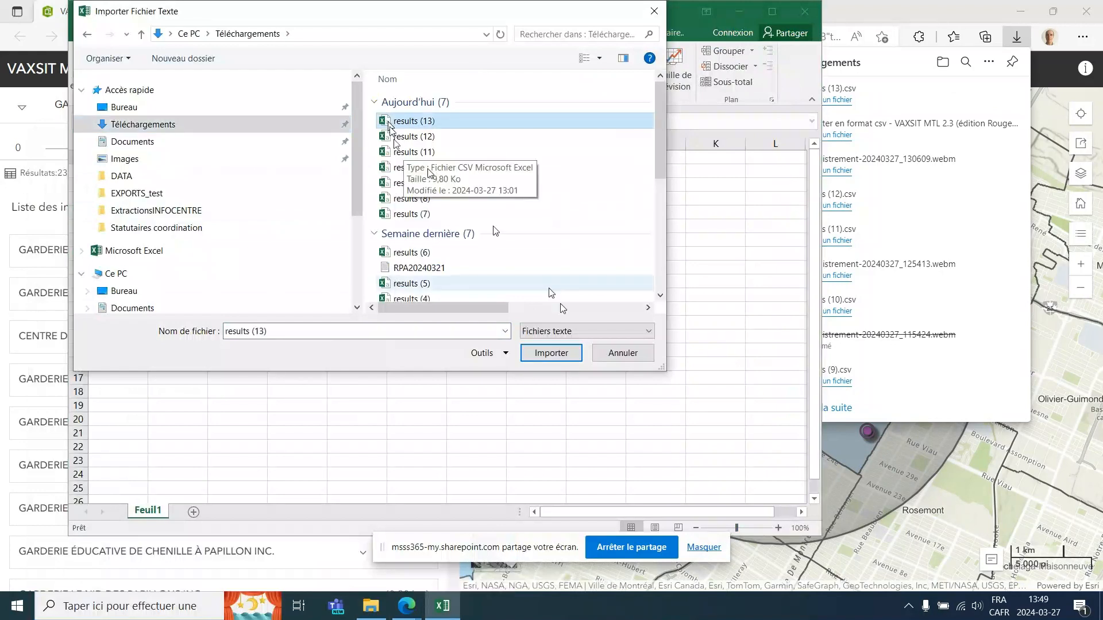
{"action": "left_click", "coordinate": [552, 353]}
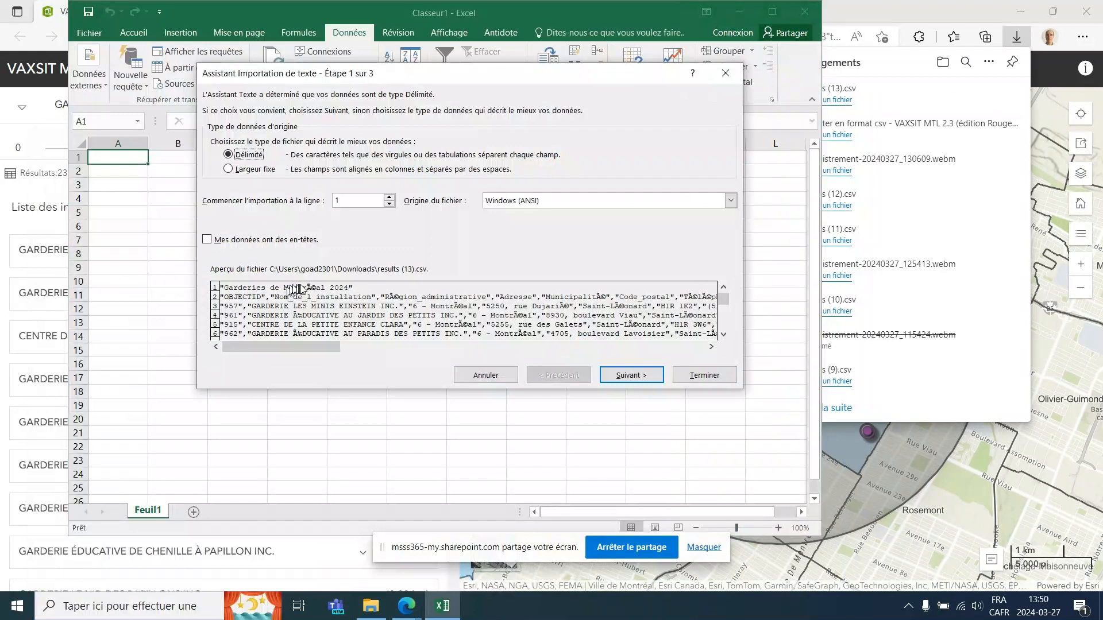
Set the text import to start at row 2 with file origin 65001 : Unicode (UTF-8), and continue to the delimiter settings.
{"action": "left_click", "coordinate": [389, 197]}
{"action": "left_click", "coordinate": [730, 200]}
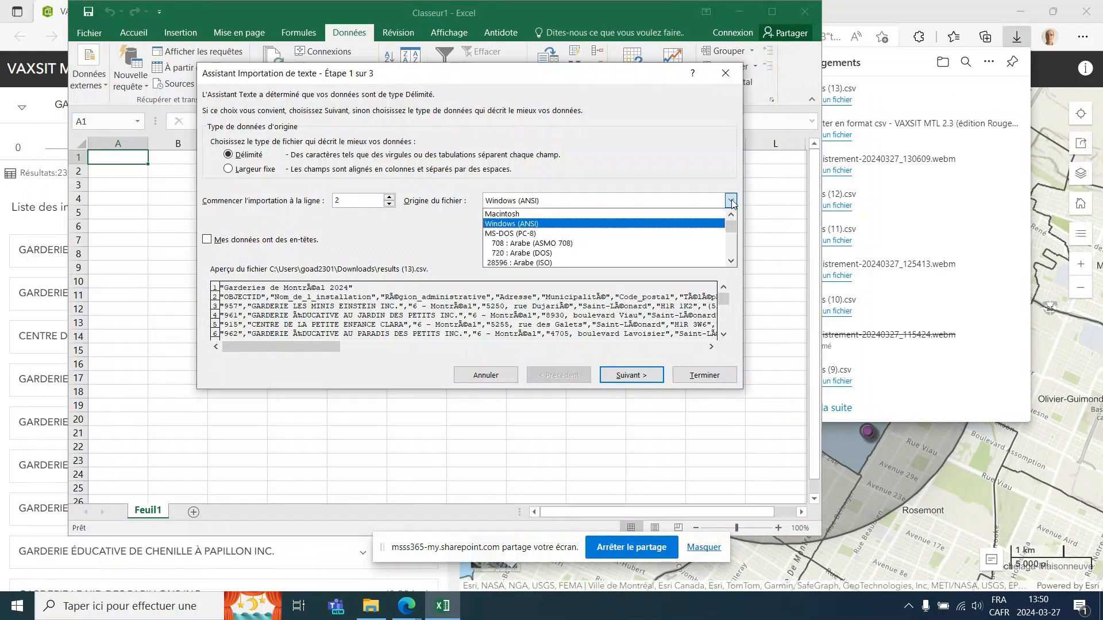
{"action": "left_click_drag", "start_coordinate": [732, 230], "coordinate": [739, 287]}
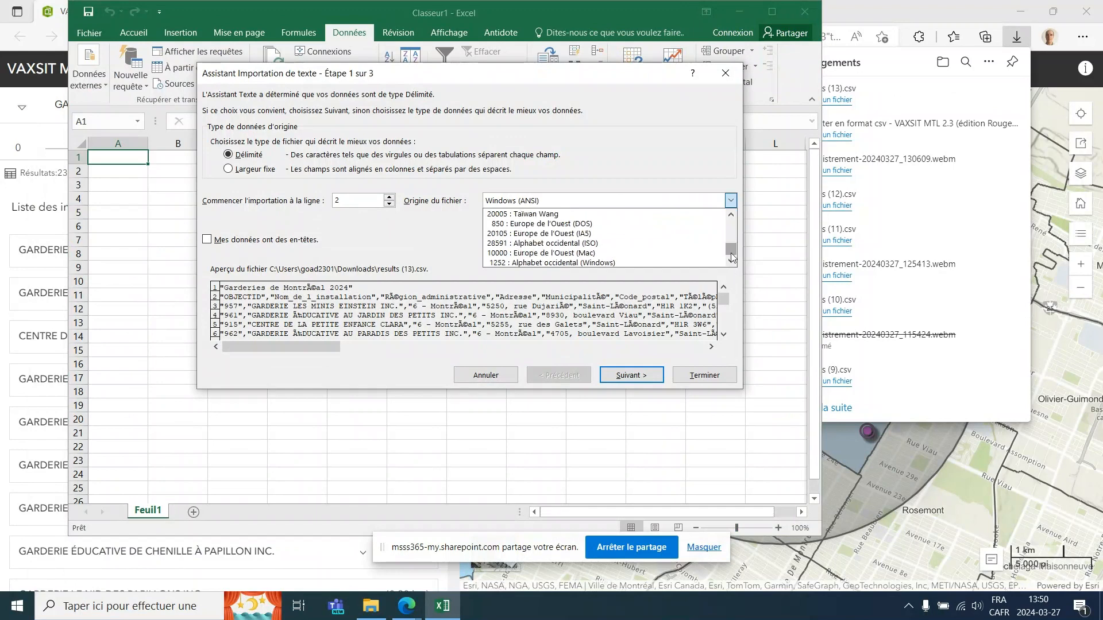
{"action": "scroll", "coordinate": [732, 240], "scroll_direction": "up", "scroll_amount": 2}
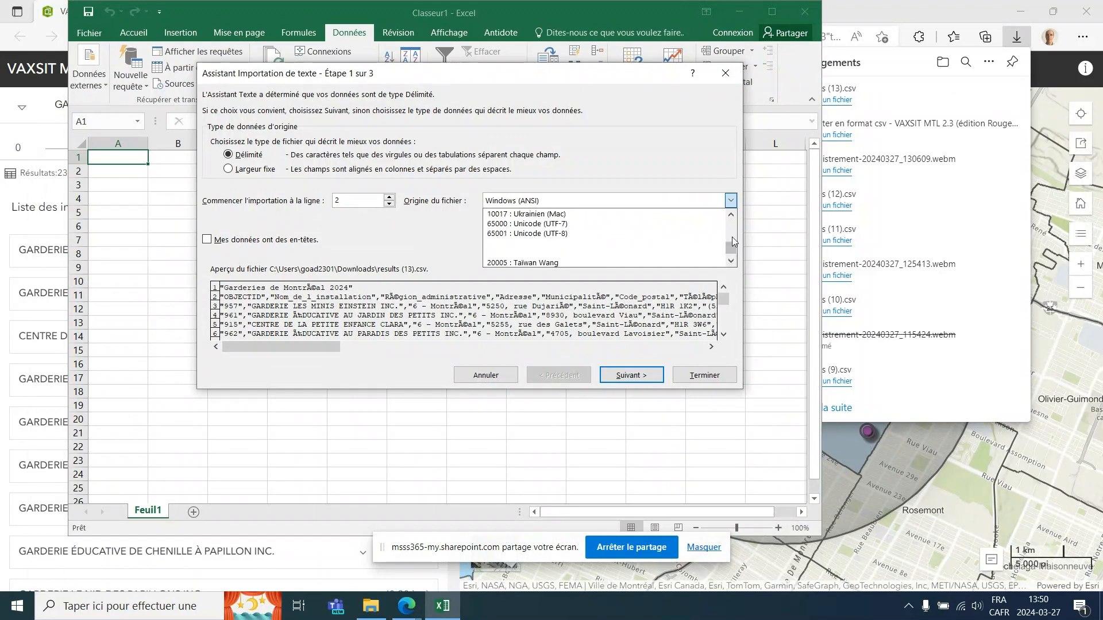
{"action": "left_click", "coordinate": [613, 235]}
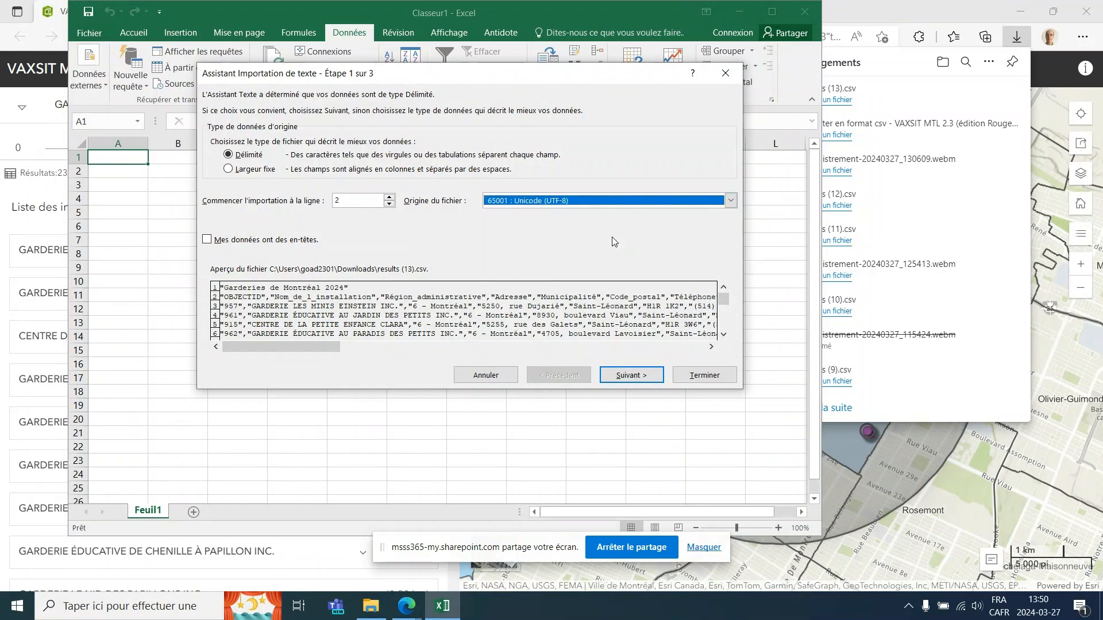
{"action": "left_click", "coordinate": [637, 377]}
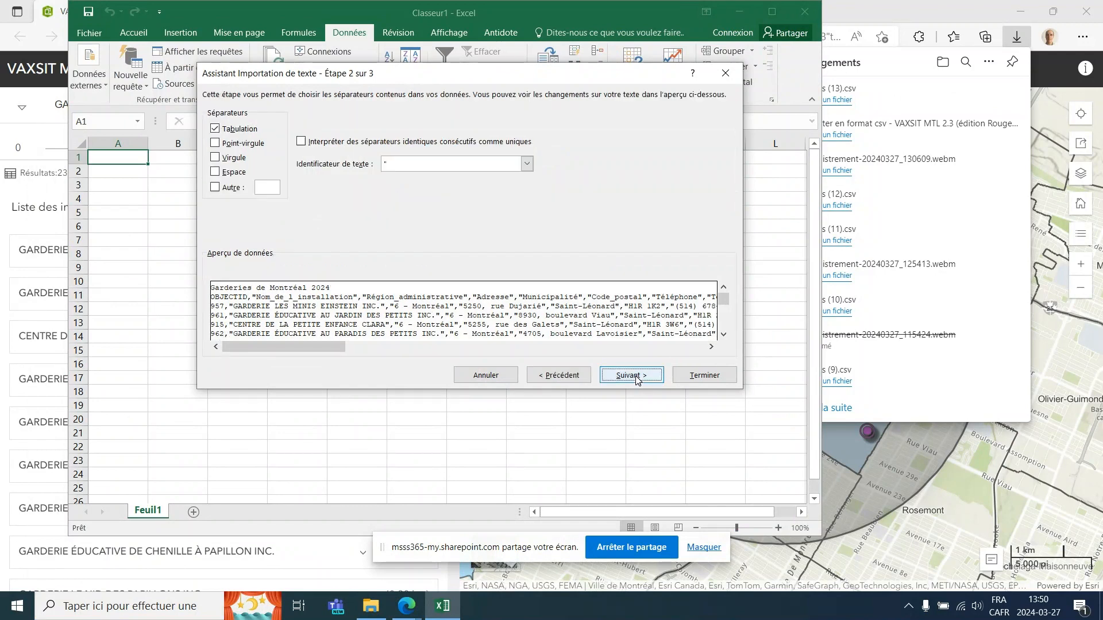
Add the comma as a delimiter, finish the text import, and place the data in the existing worksheet at =$A$1.
{"action": "left_click", "coordinate": [216, 159]}
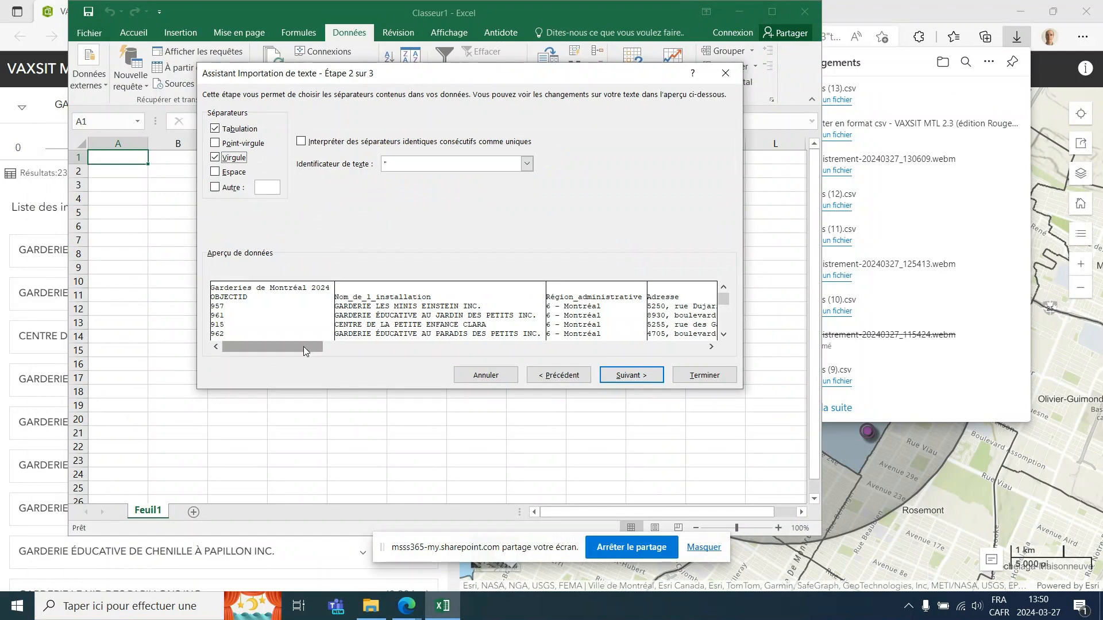
{"action": "left_click_drag", "start_coordinate": [303, 347], "coordinate": [502, 352]}
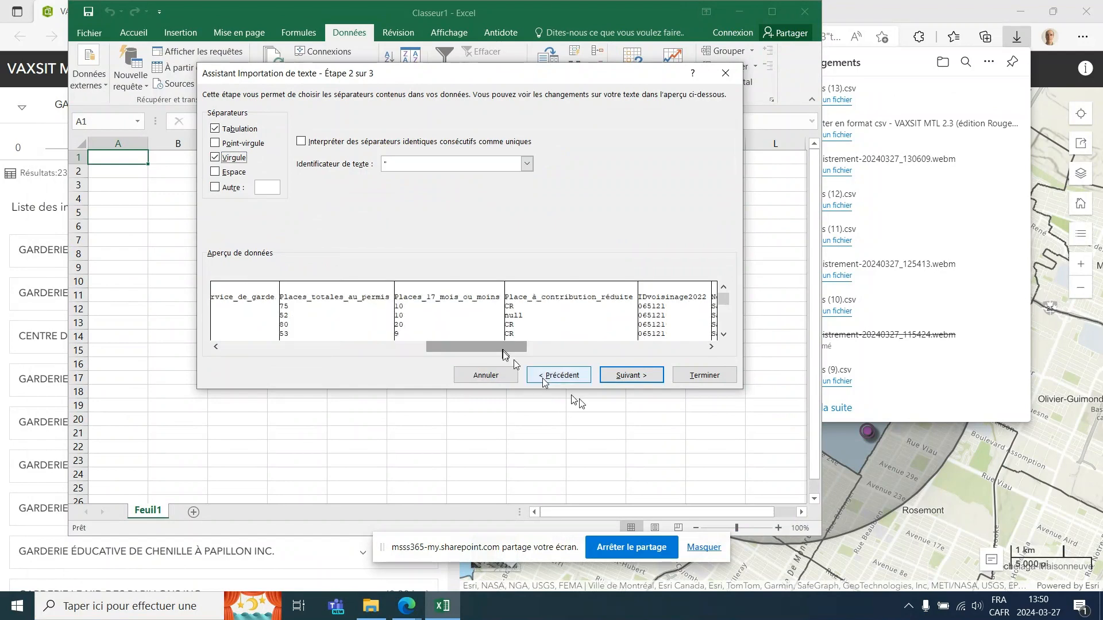
{"action": "left_click", "coordinate": [641, 376]}
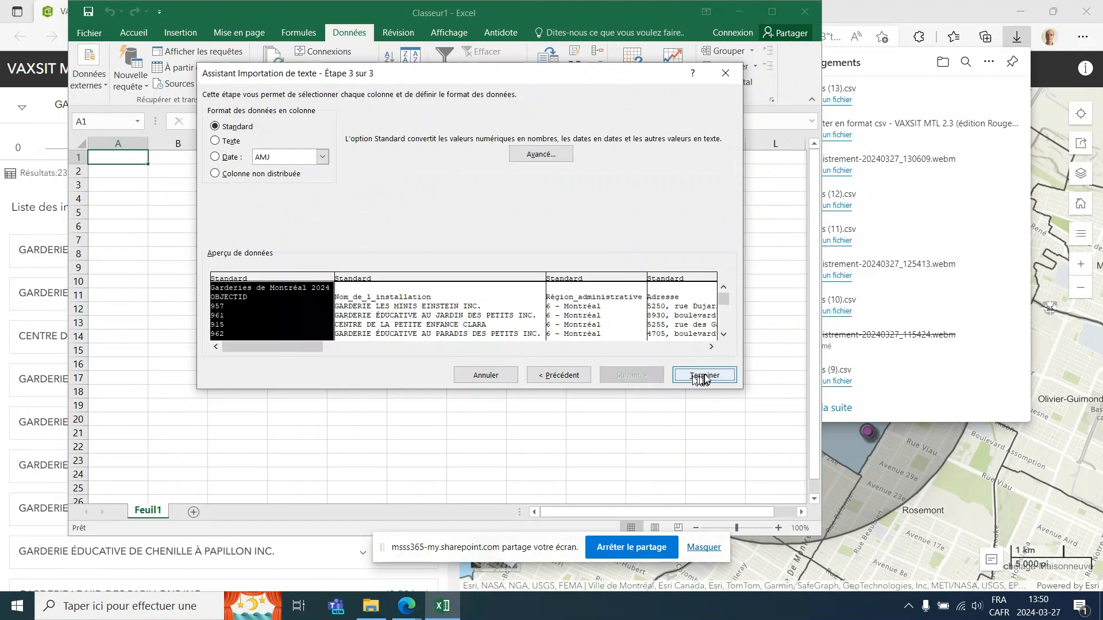
{"action": "left_click", "coordinate": [703, 376]}
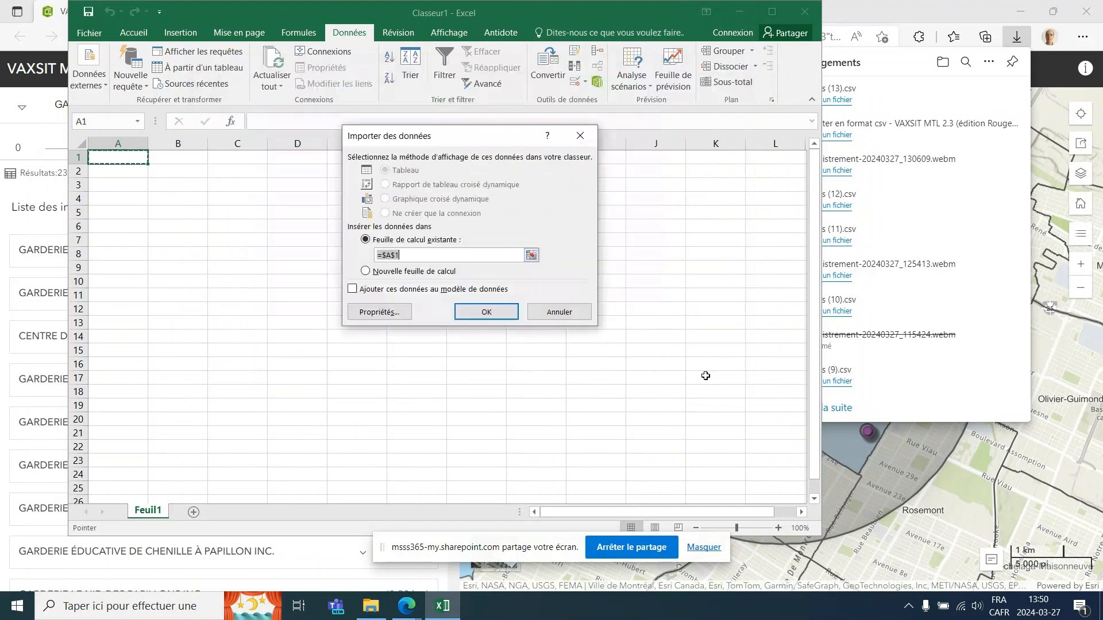
{"action": "left_click", "coordinate": [486, 312]}
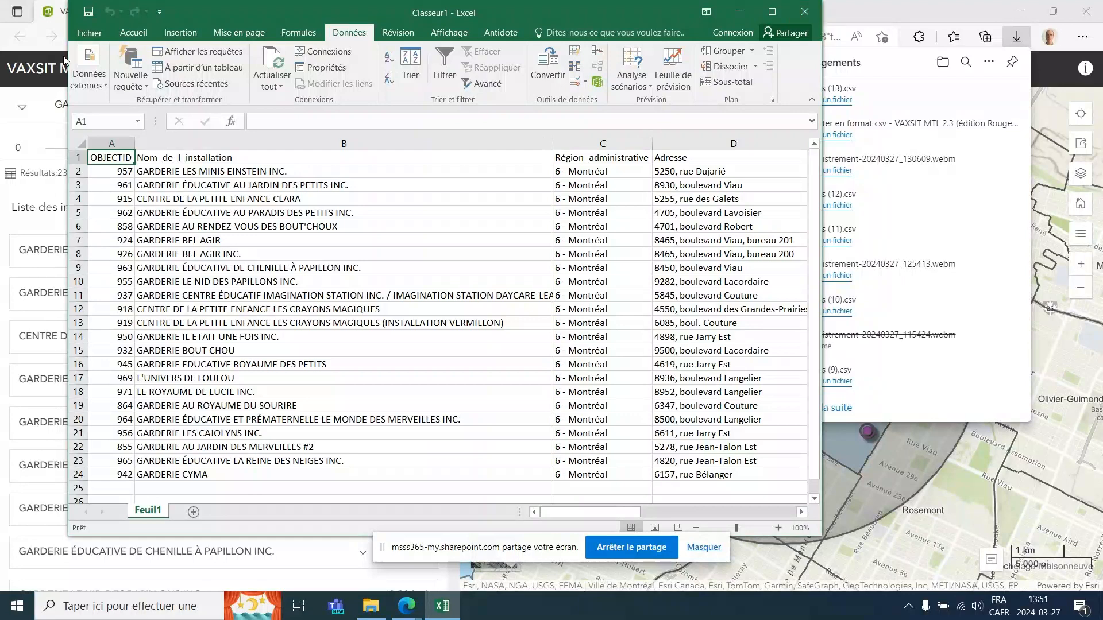
Show the Save As locations for the imported workbook and close it without saving the changes.
{"action": "left_click", "coordinate": [89, 33]}
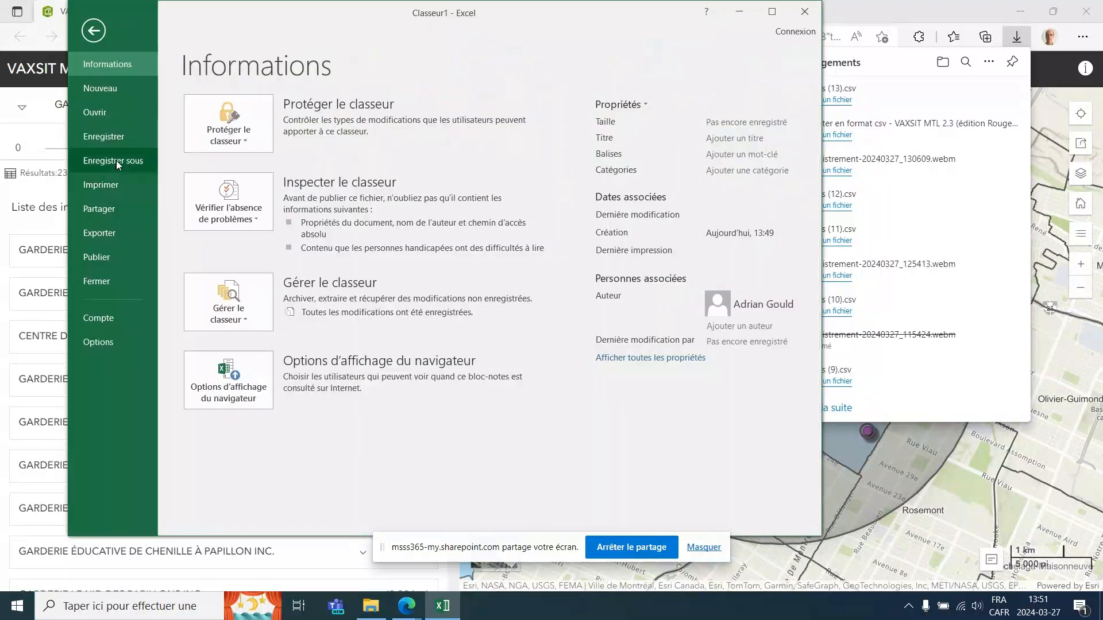
{"action": "left_click", "coordinate": [116, 161]}
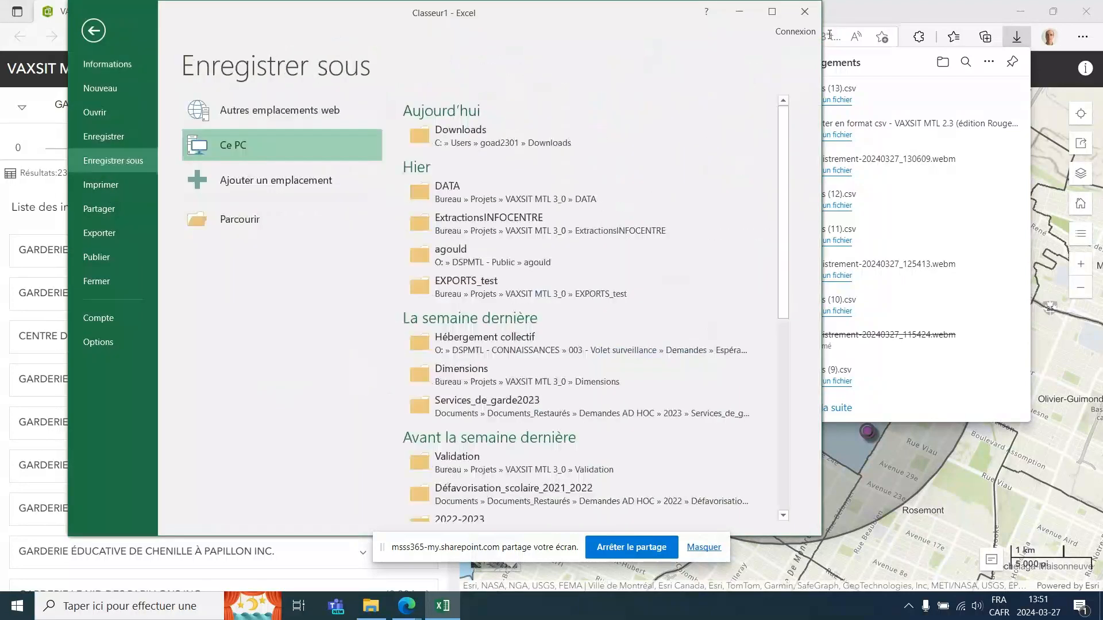
{"action": "left_click", "coordinate": [805, 12]}
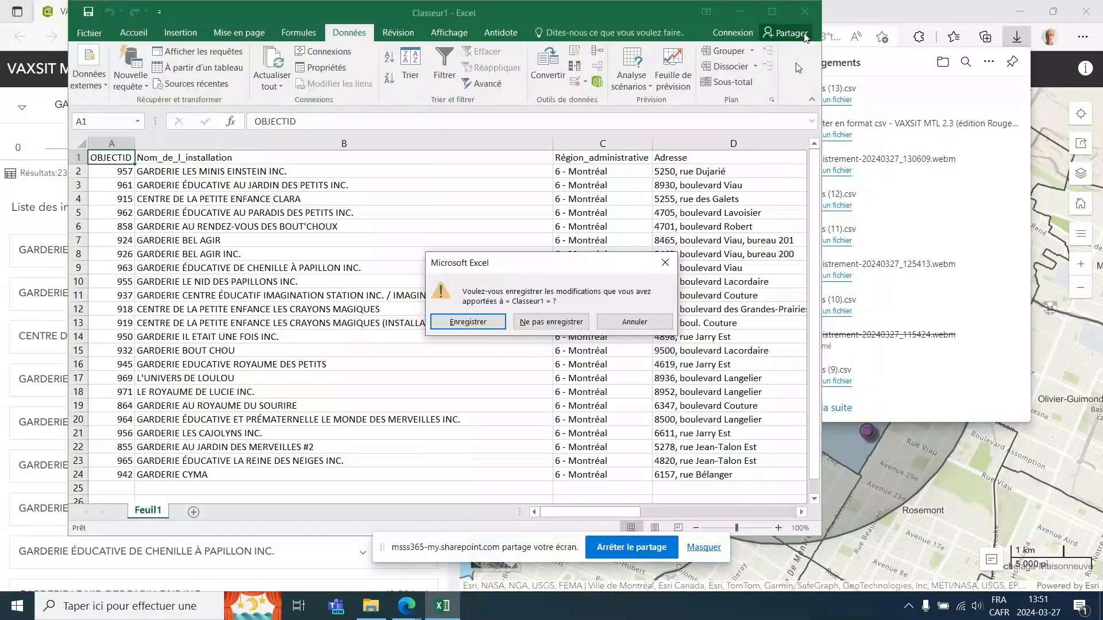
{"action": "left_click", "coordinate": [565, 324]}
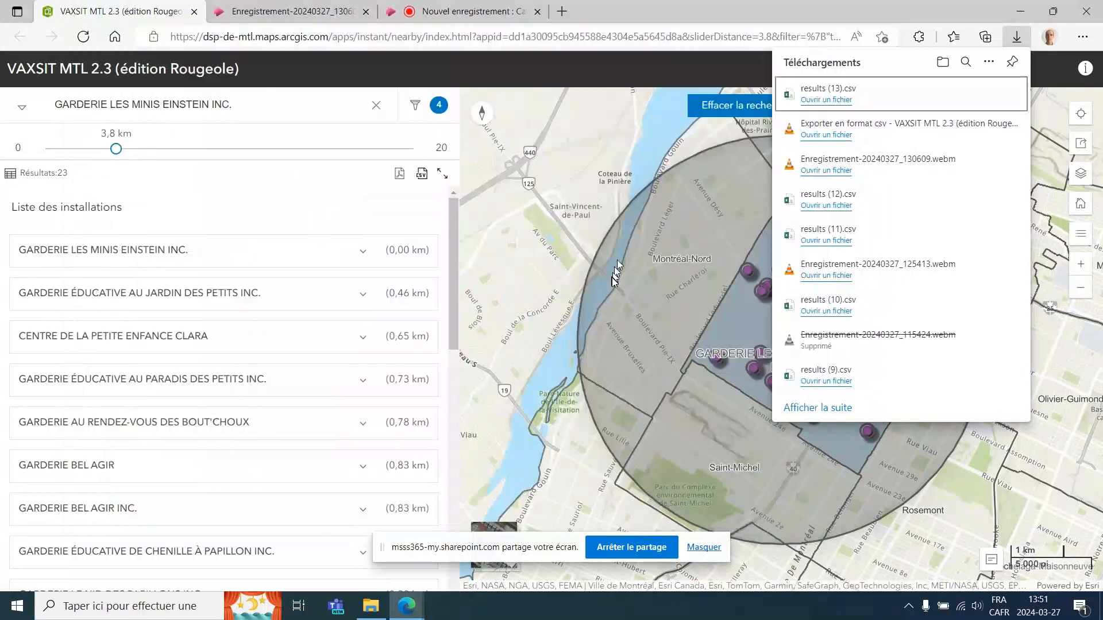